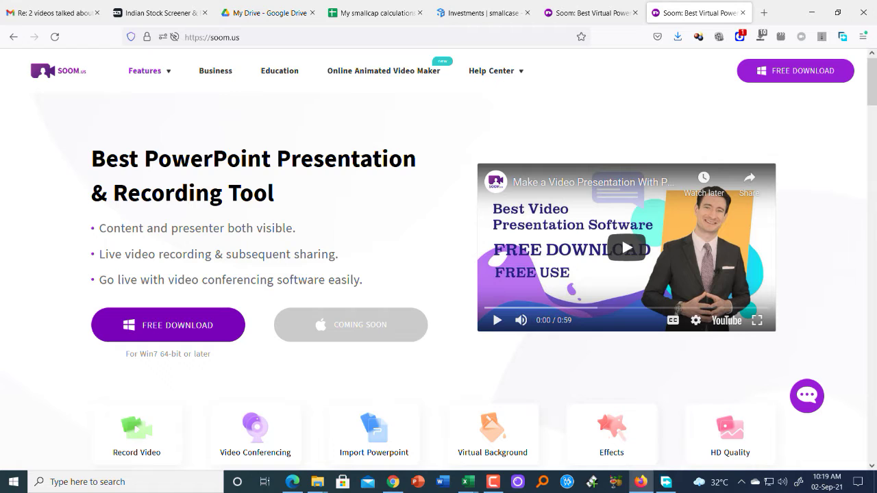
- Show the downloaded soom_setup_0.1.7 installer in its folder, and clear the folder and Free Download Manager windows away
click(677, 37)
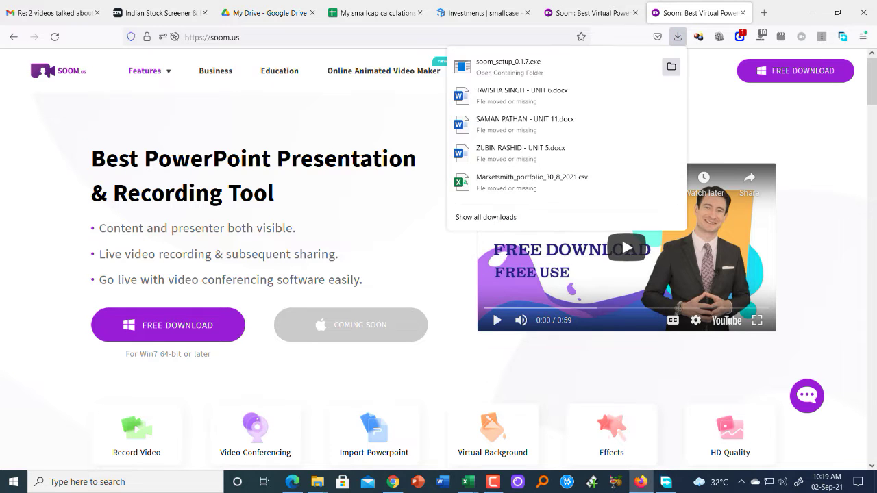
click(672, 67)
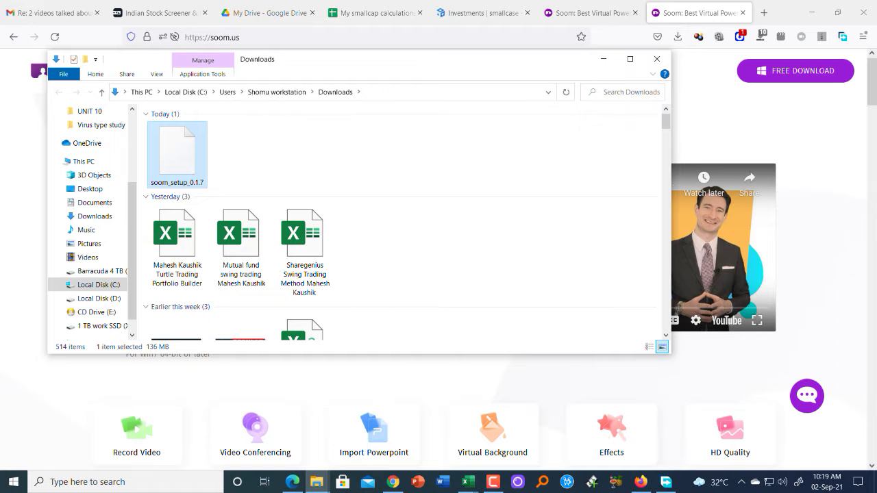
click(603, 58)
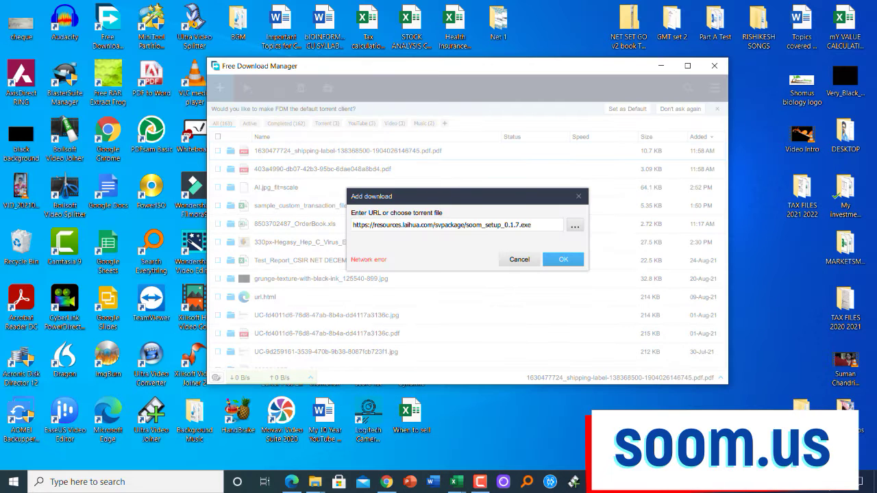
click(563, 259)
click(715, 65)
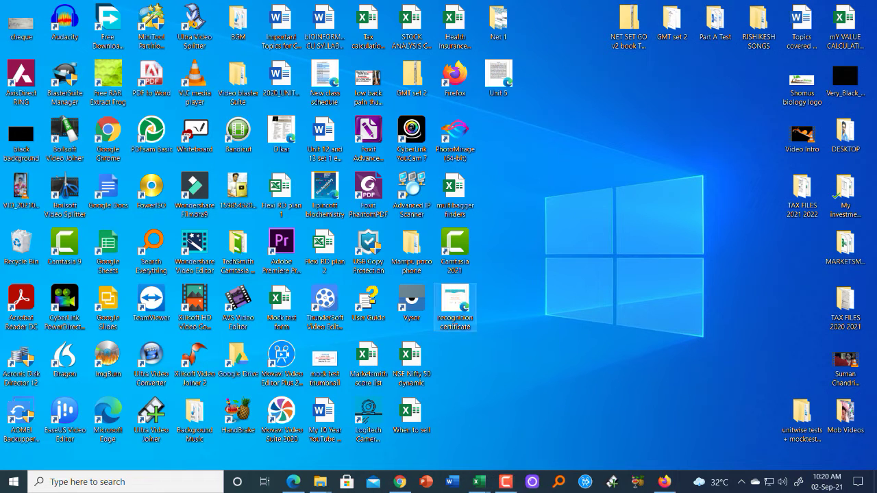
- Finish the Soom setup with Run Soom enabled, and allow the app through the firewall on public networks
key(Return)
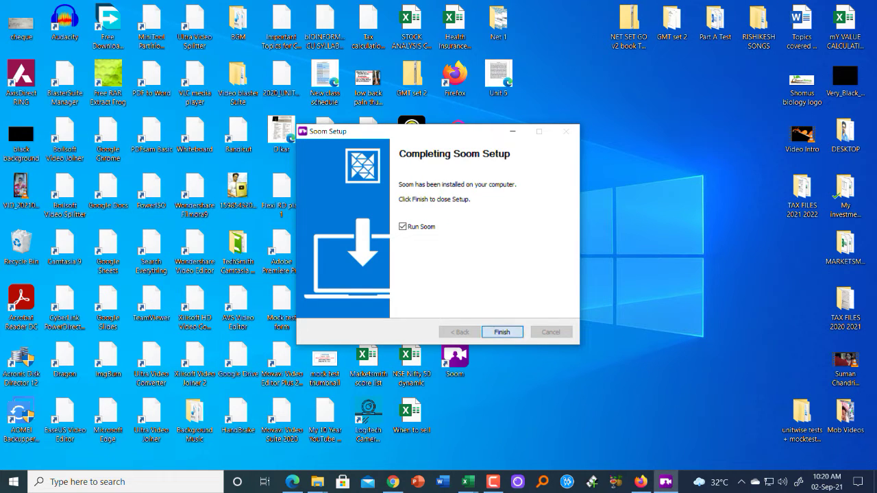
key(Return)
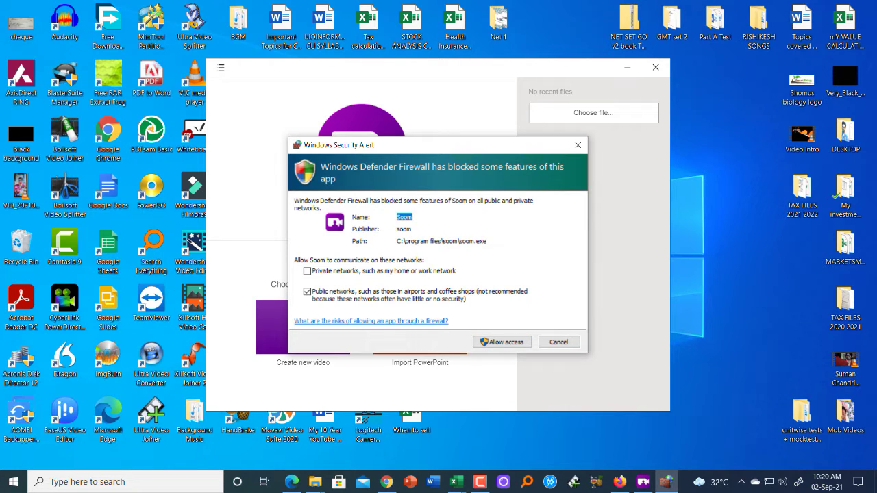
drag(439, 145, 643, 306)
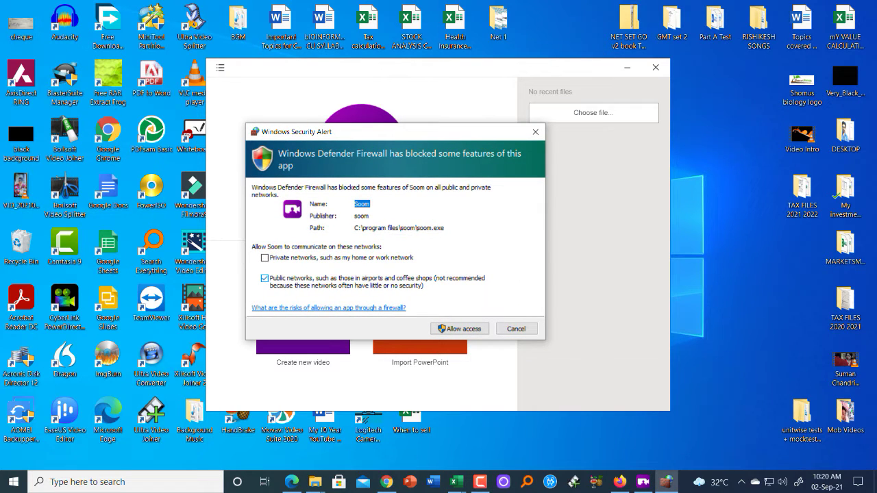
click(459, 329)
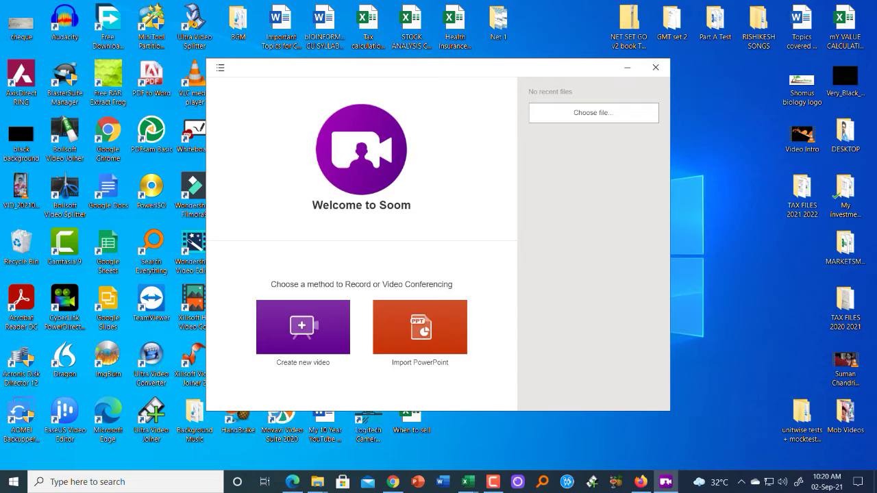
- Start a PowerPoint import from the welcome screen and choose to create a new account at the login prompt
click(220, 68)
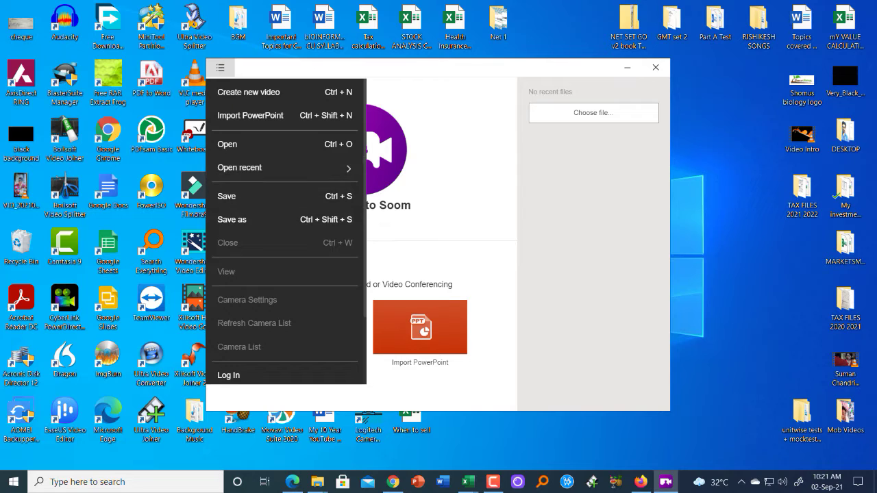
key(Escape)
click(418, 328)
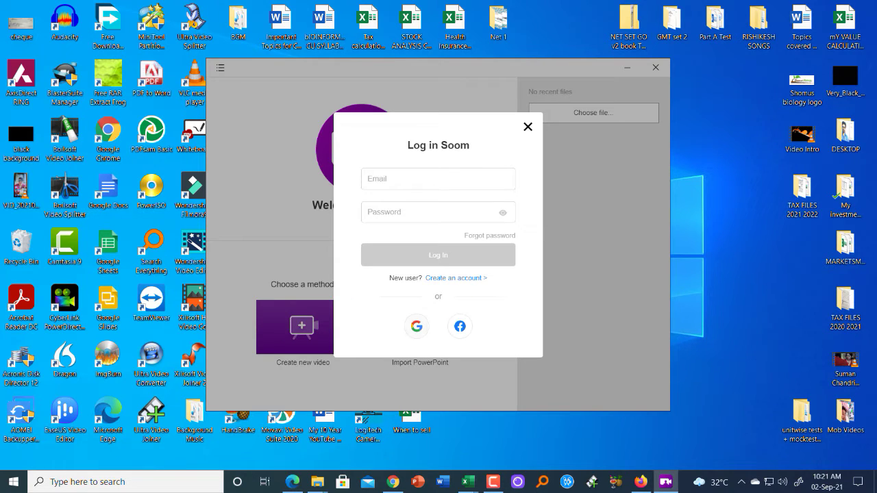
click(455, 278)
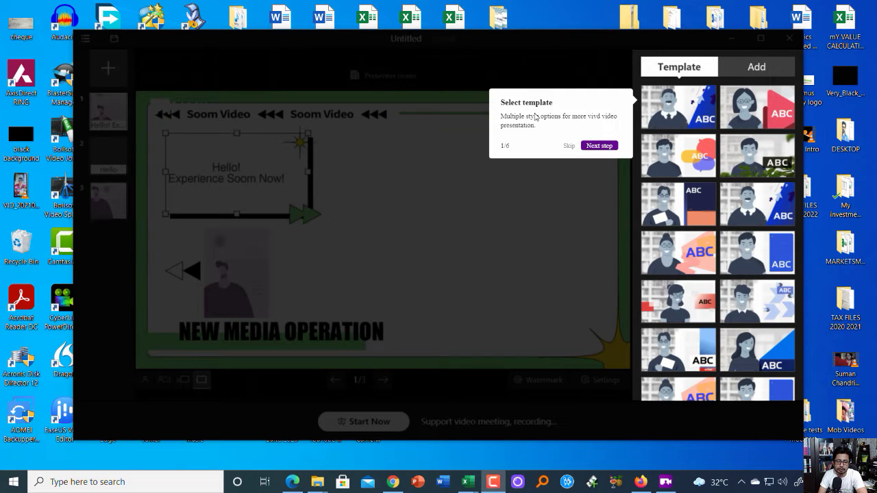
- Go through the six-part introductory tour, from template selection to recording, and start video making
click(608, 146)
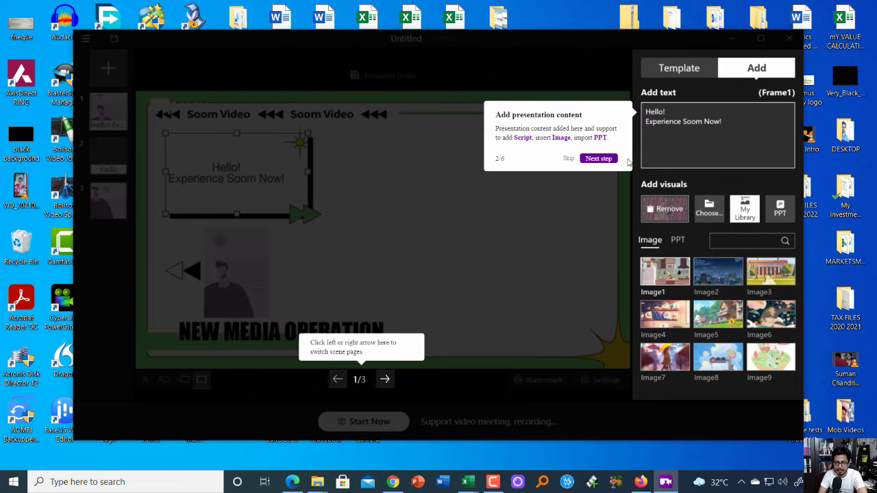
click(598, 158)
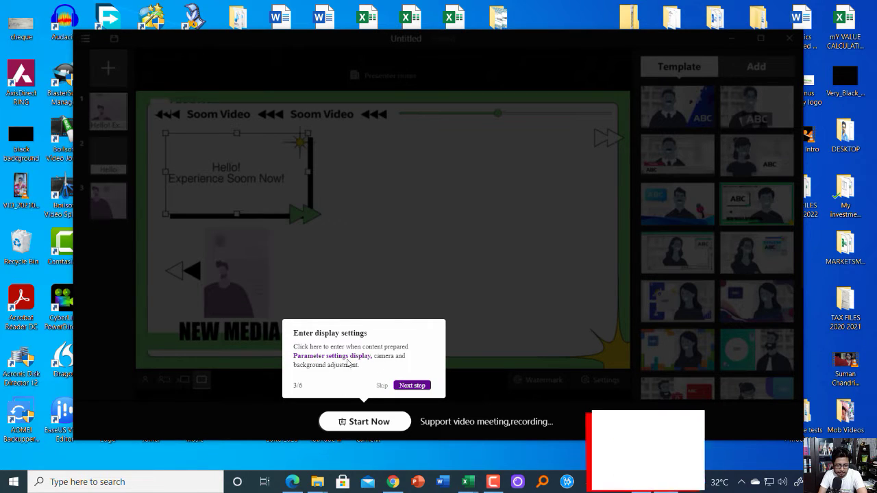
click(412, 385)
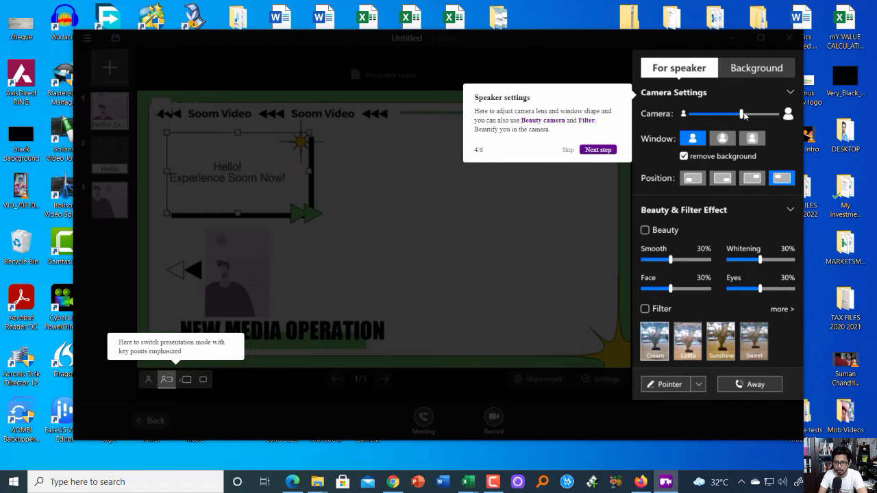
click(593, 150)
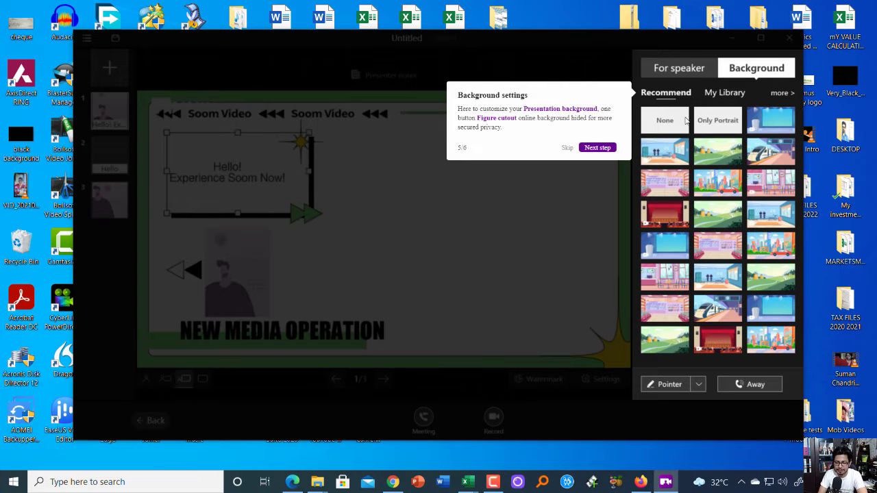
click(601, 147)
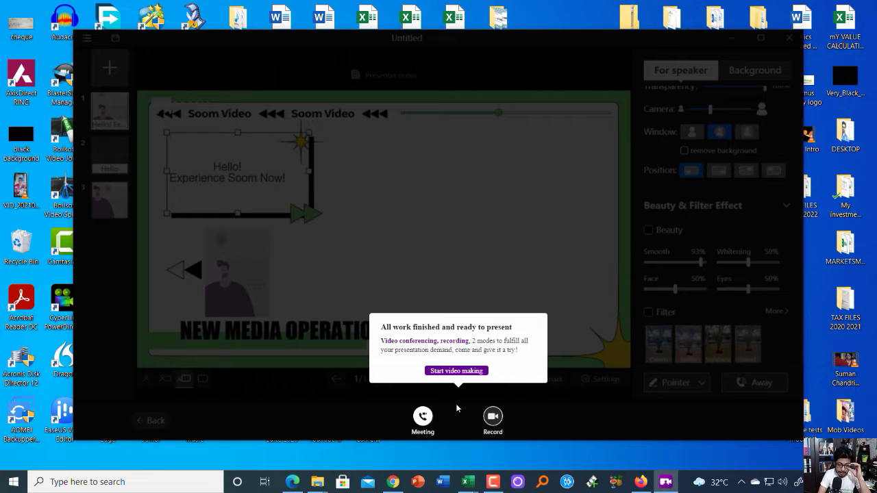
click(466, 371)
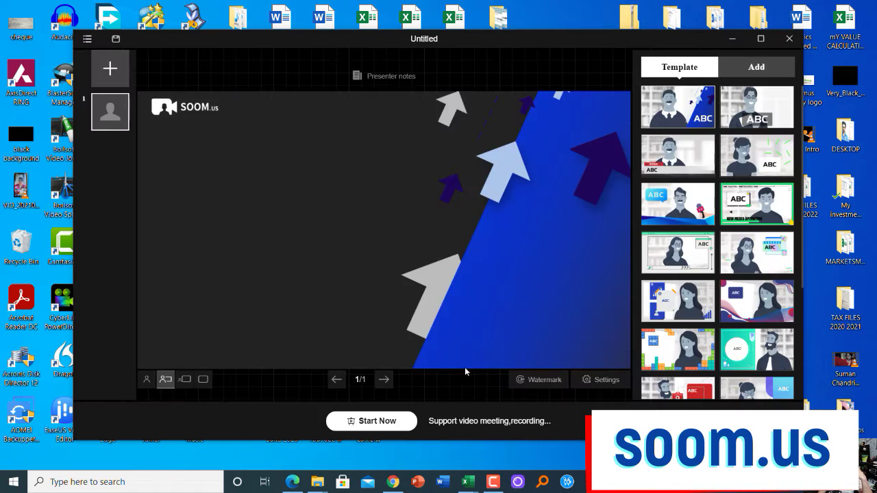
- Maximize the editor window and browse the available presentation templates
click(760, 38)
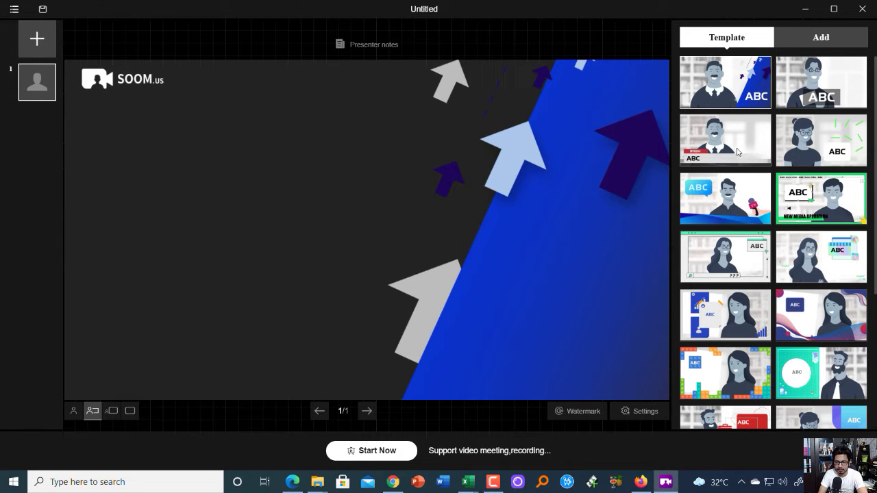
scroll(733, 150, down, 3)
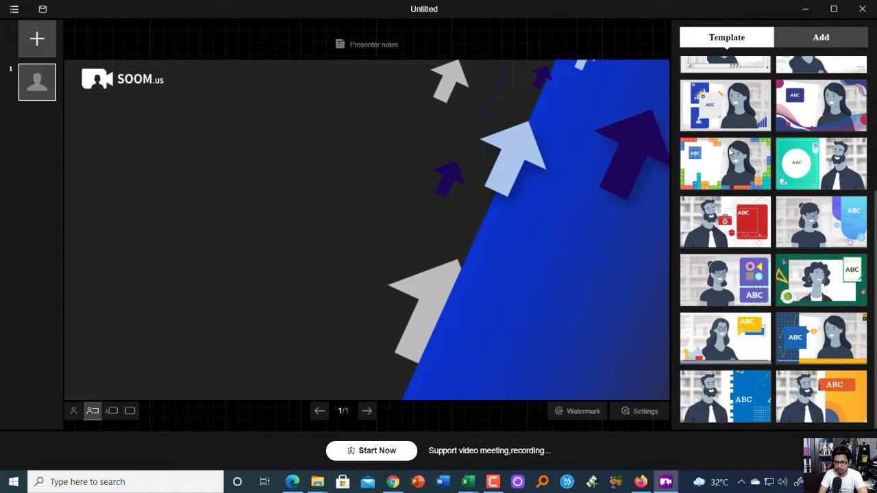
scroll(730, 150, up, 3)
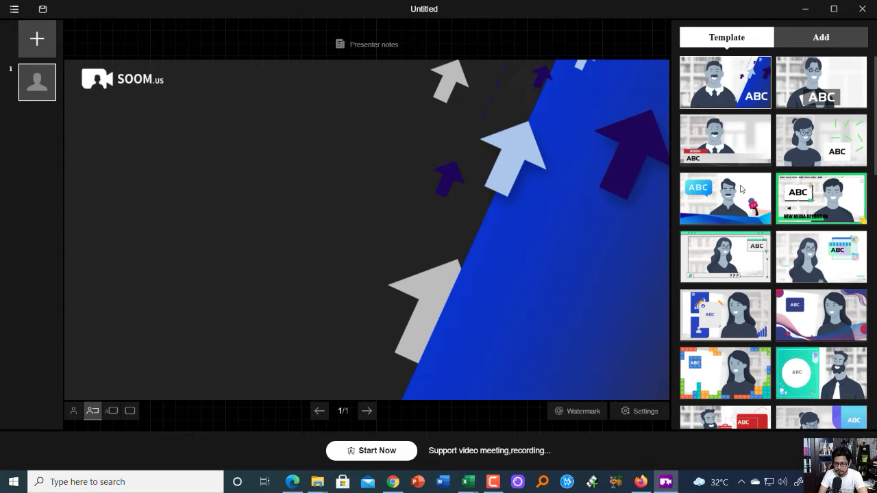
scroll(741, 189, down, 4)
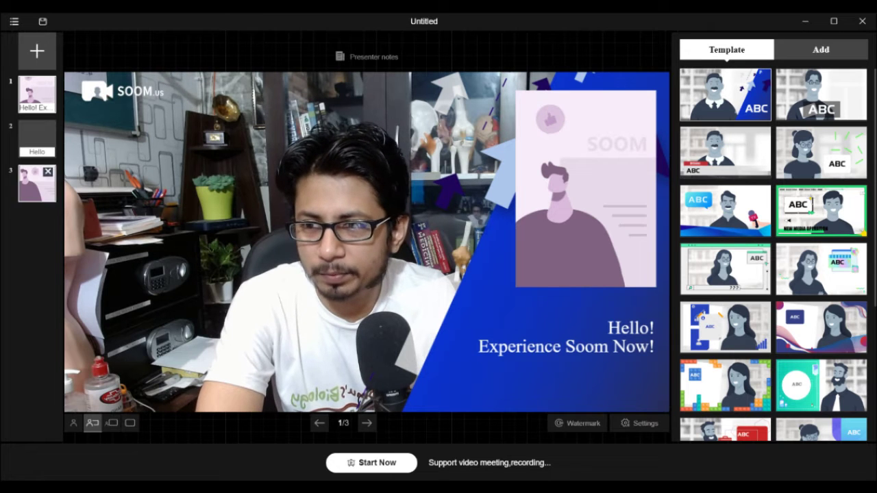
- Preview the three sample scenes in turn with the blue arrow template over the camera feed
mouse_move(37, 140)
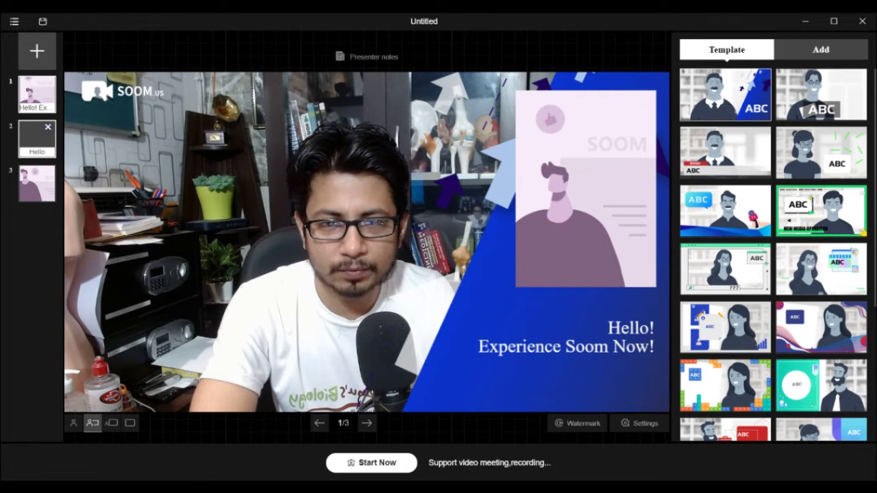
click(37, 138)
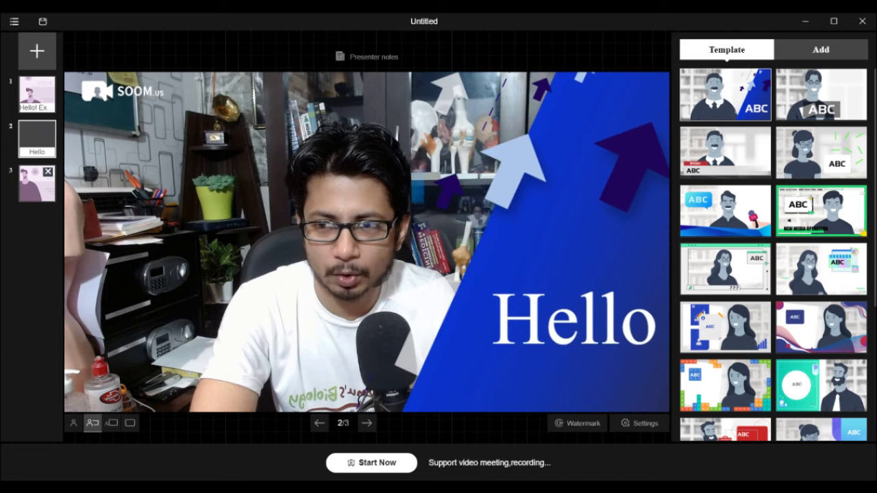
click(37, 185)
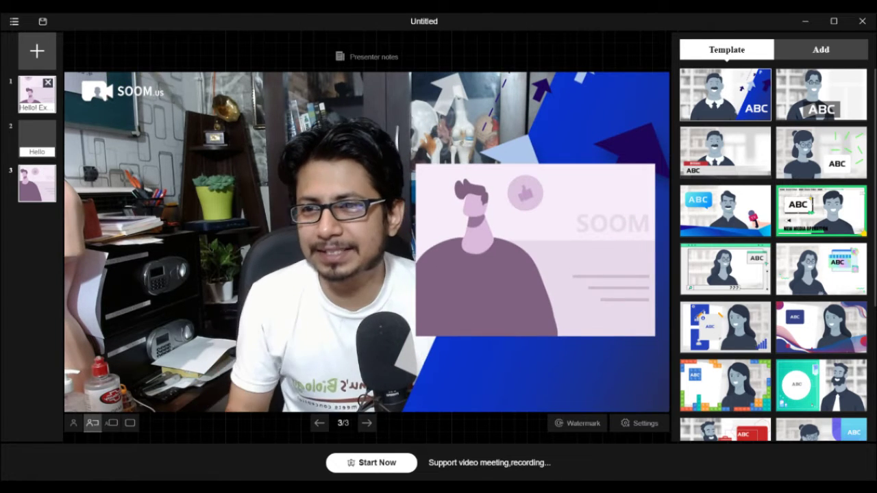
click(37, 94)
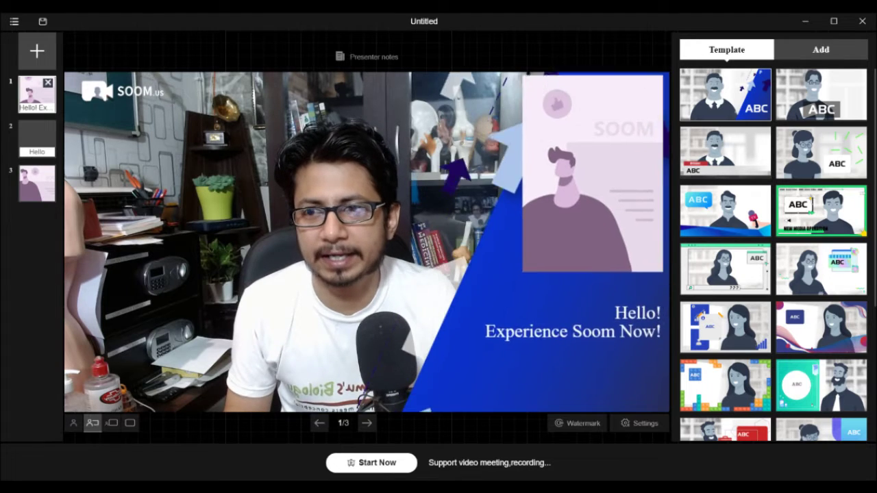
click(37, 138)
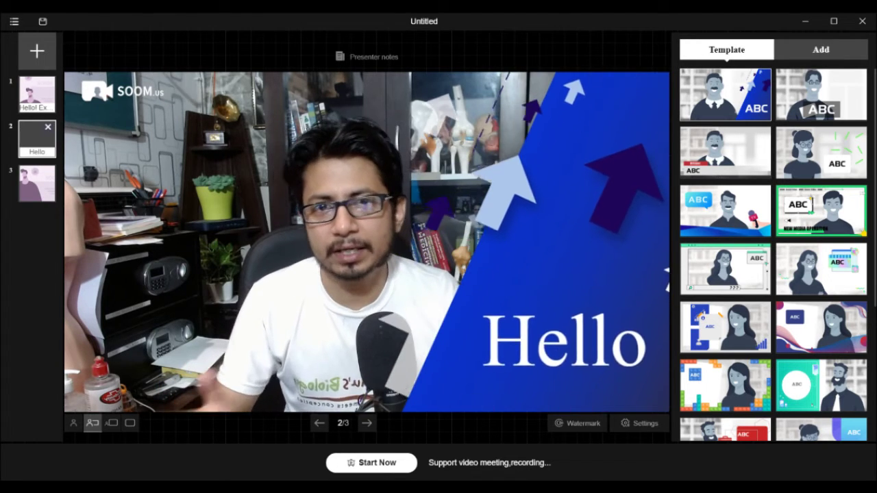
click(37, 183)
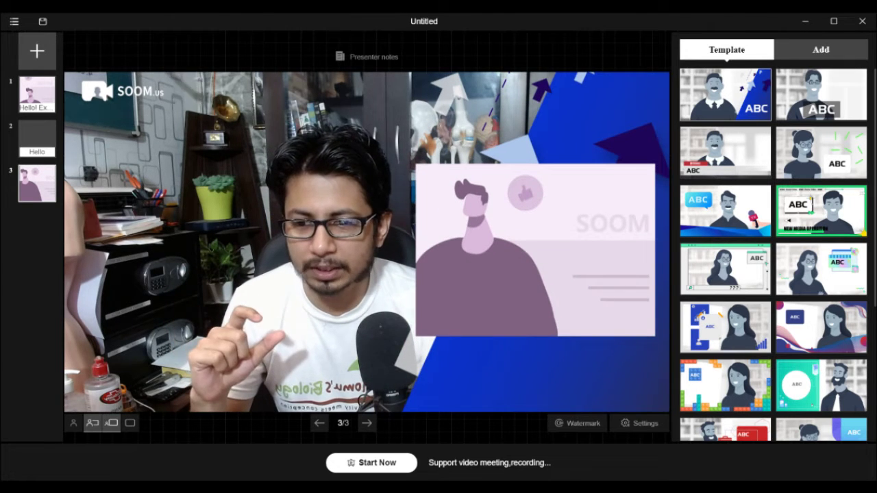
- Try the small camera window, presenter-with-content and presenter-only layouts on scene 3
click(111, 424)
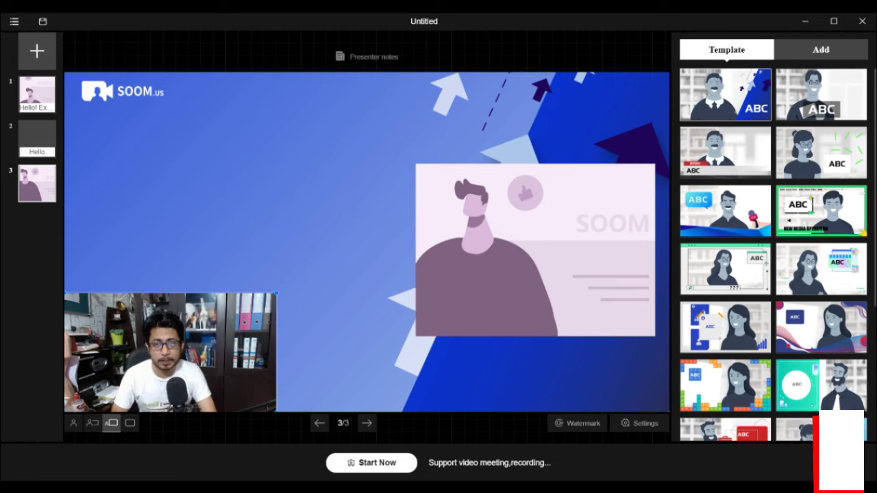
click(92, 424)
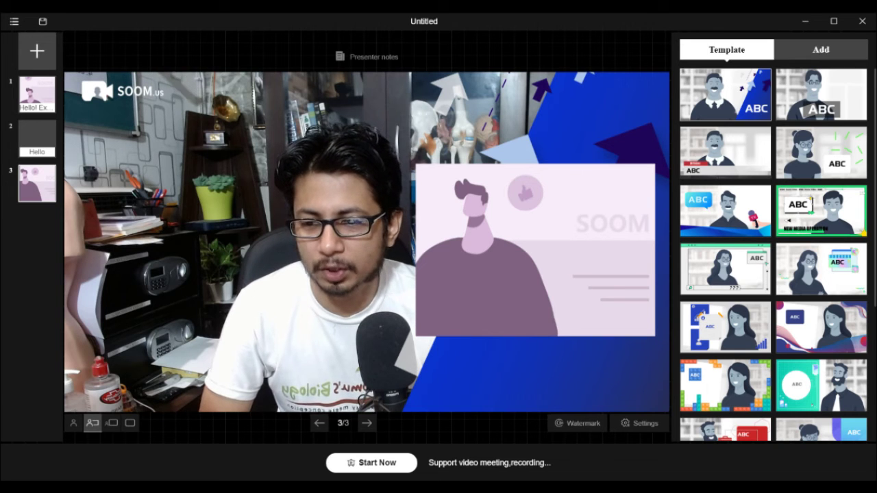
click(73, 424)
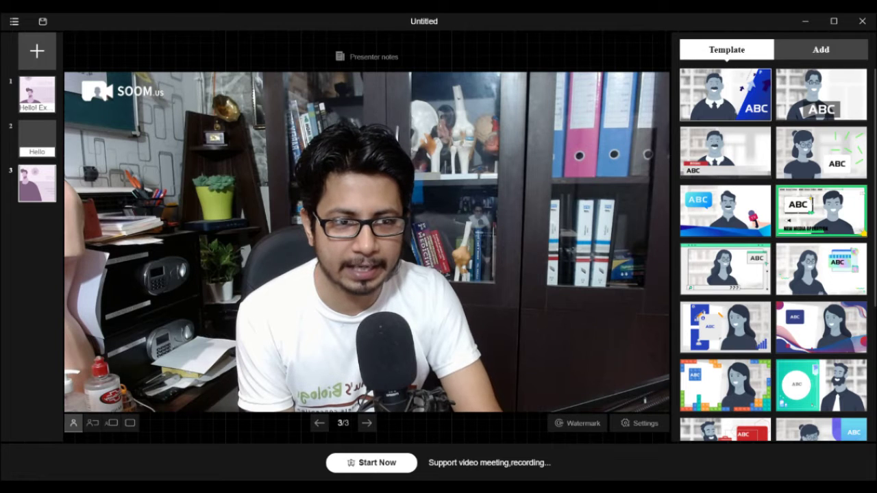
- Set the layout to presenter with content and apply the red medical template
scroll(820, 243, down, 5)
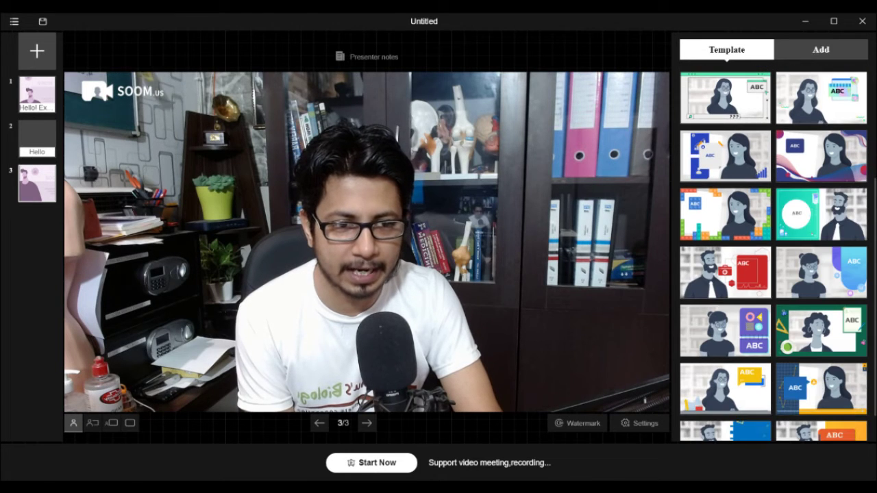
click(93, 424)
click(725, 273)
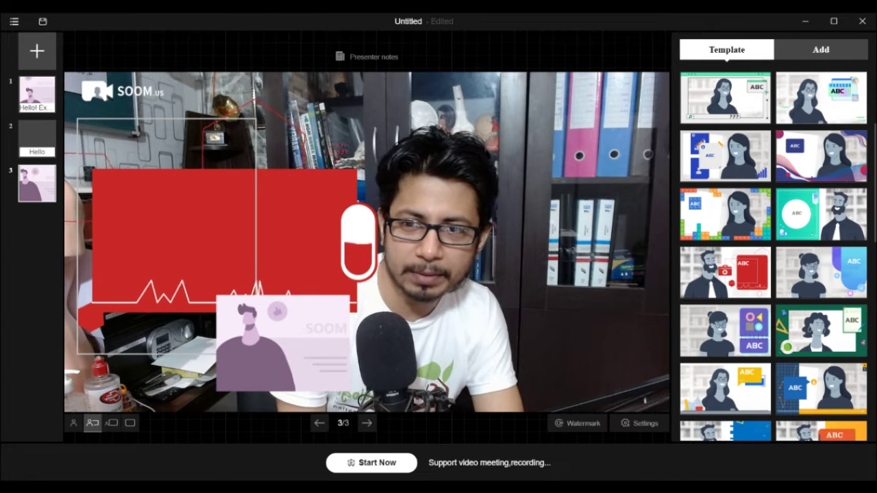
- Preview scenes 2 and 1 with the red medical template applied
mouse_move(725, 213)
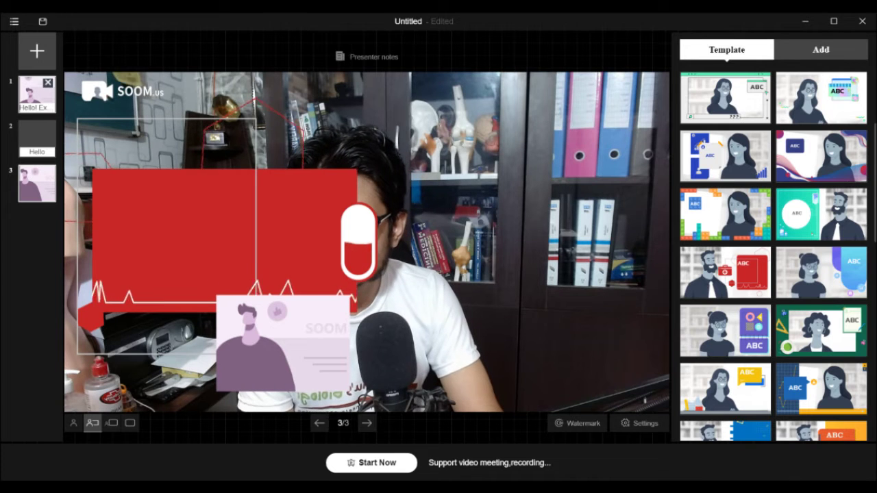
click(37, 139)
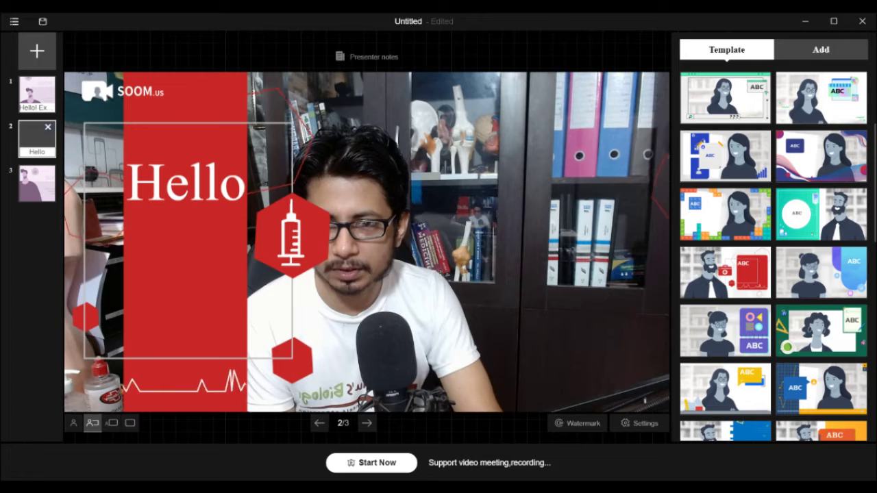
click(37, 95)
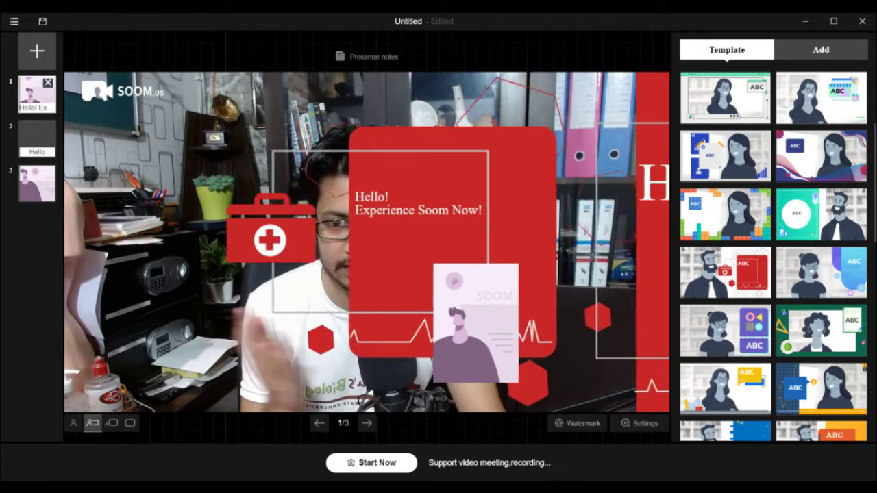
- View scene 3 and apply the green stationery template with the framed camera feed
click(37, 183)
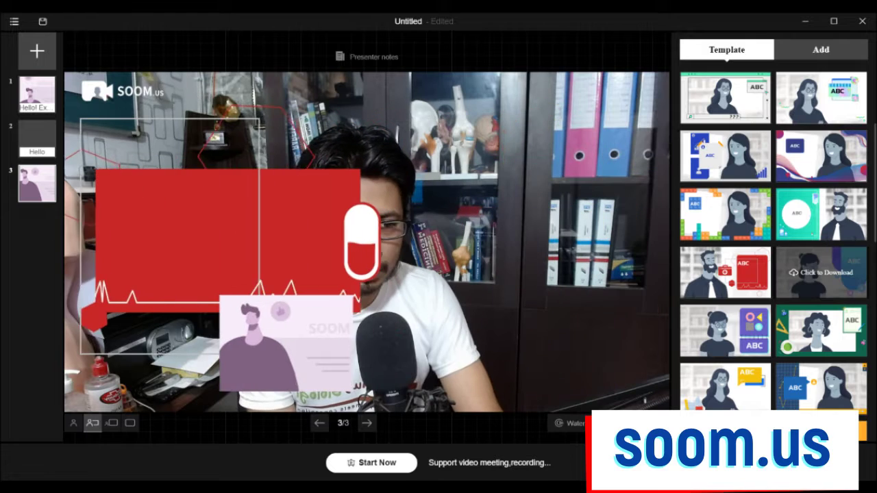
scroll(821, 274, down, 2)
click(821, 274)
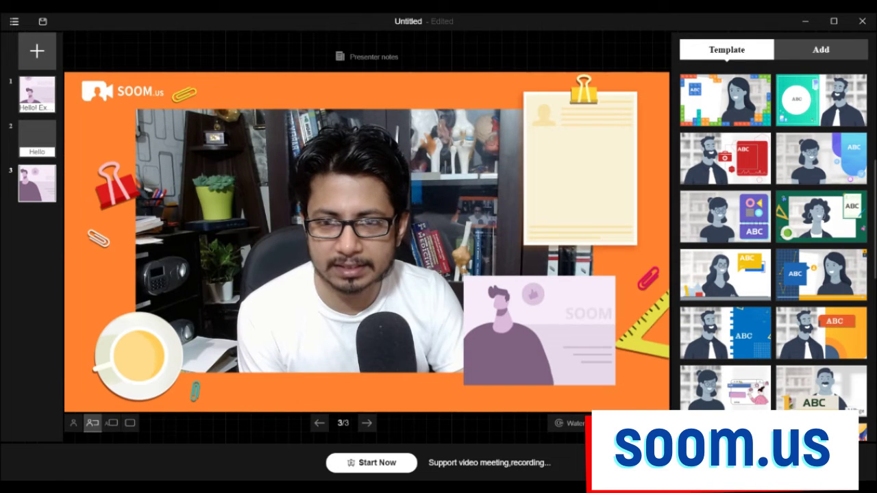
- Replace the text of scene 1 with "Hello Students", "How are you?" and "Welcome to the Biology class" on three lines
click(37, 94)
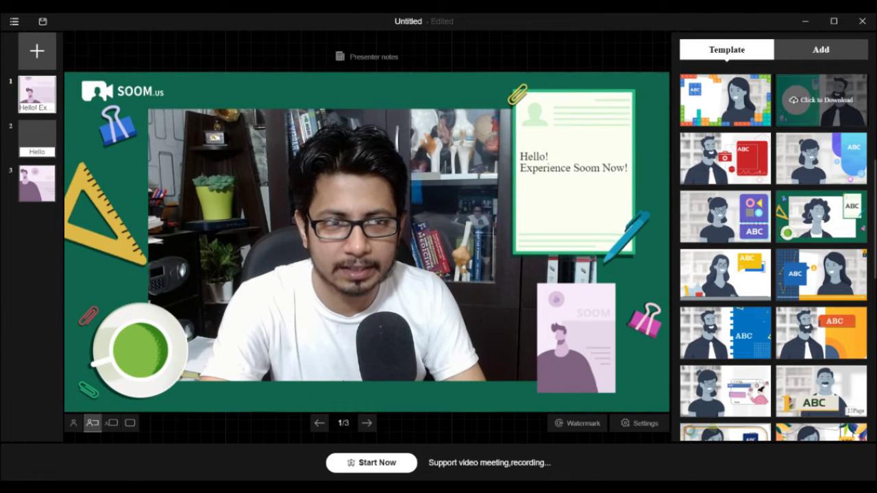
click(821, 50)
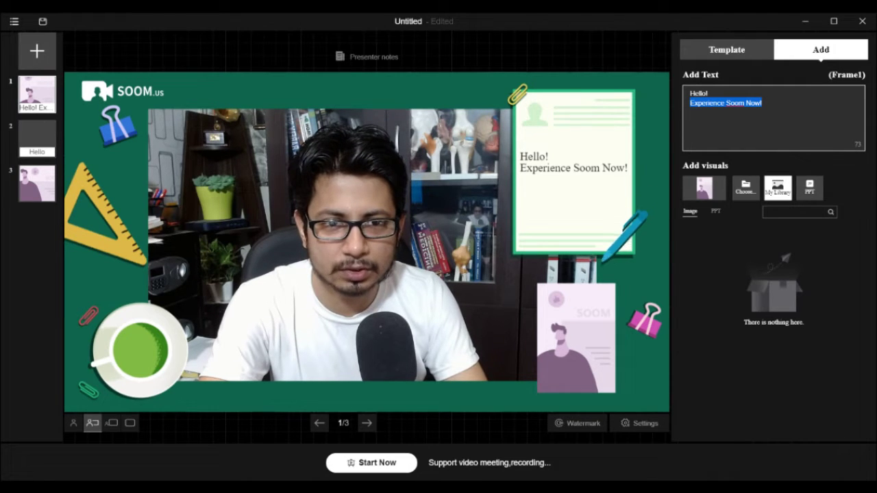
drag(762, 104, 689, 94)
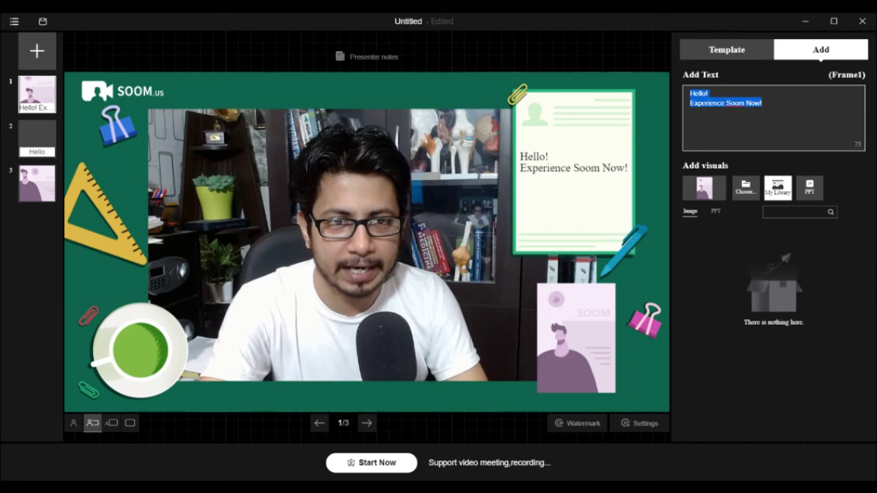
click(727, 50)
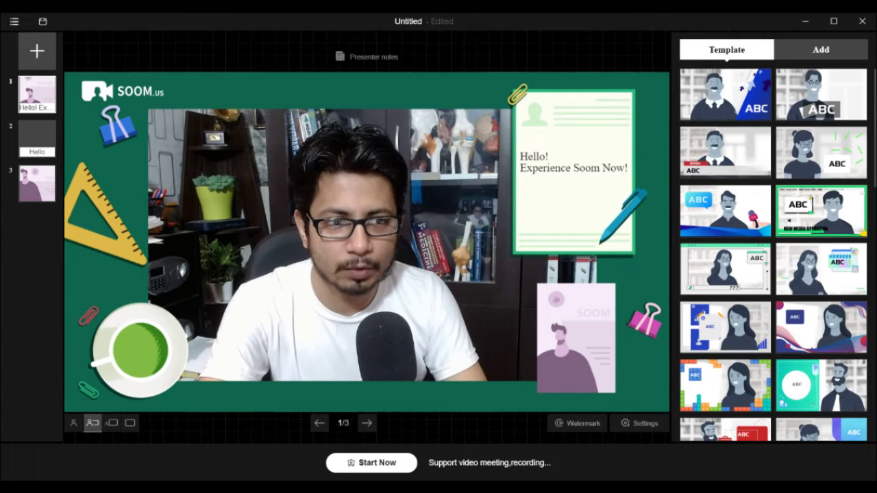
click(821, 50)
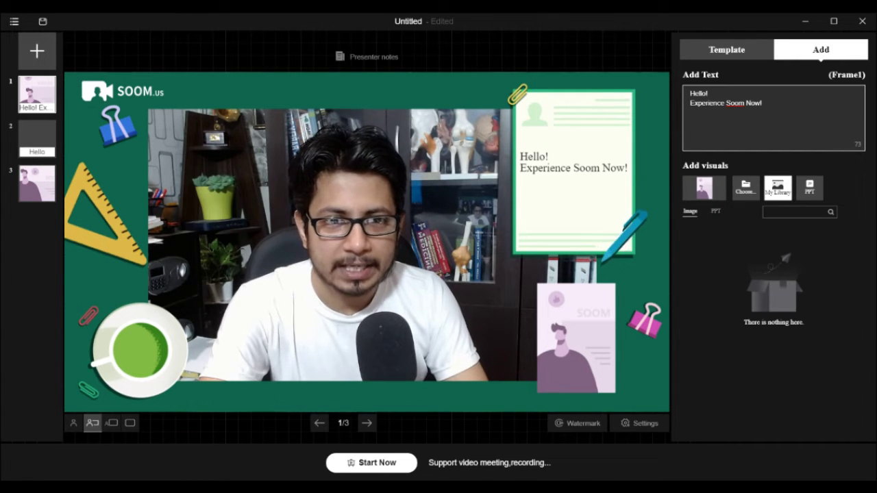
key(ctrl+a)
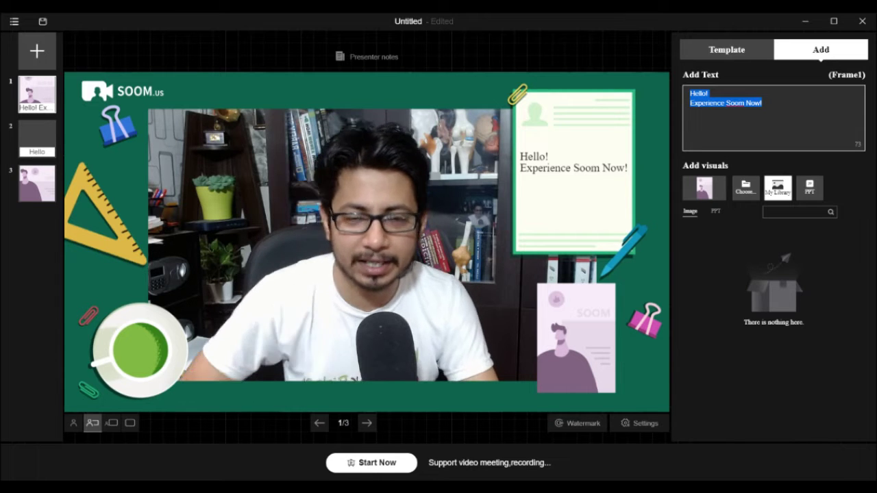
text(Hell)
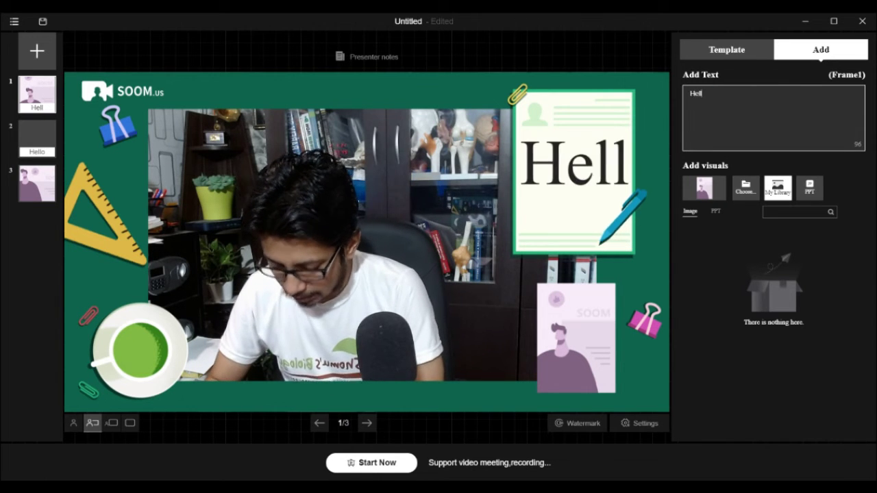
text(o Students)
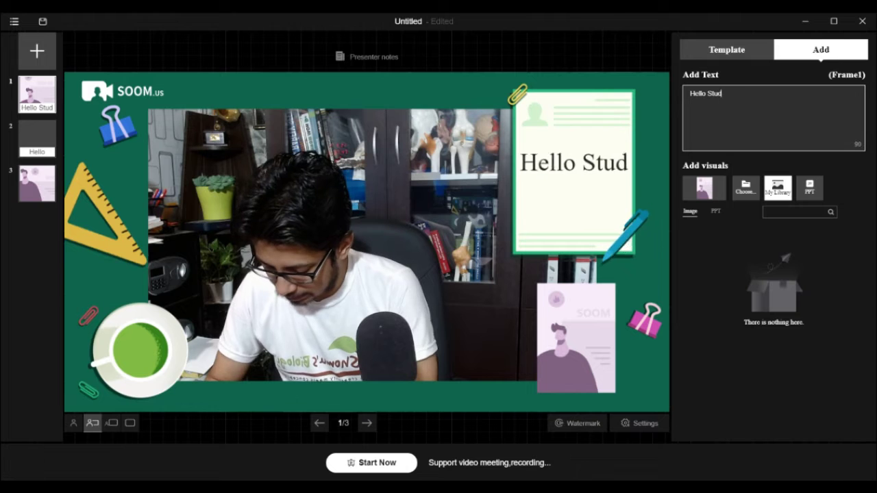
key(Return)
text(How are you)
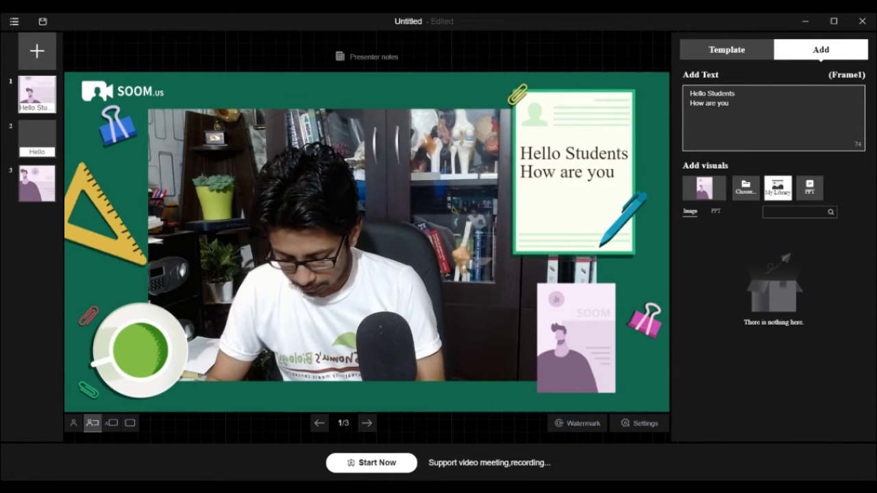
text(? Welcome to the Biology )
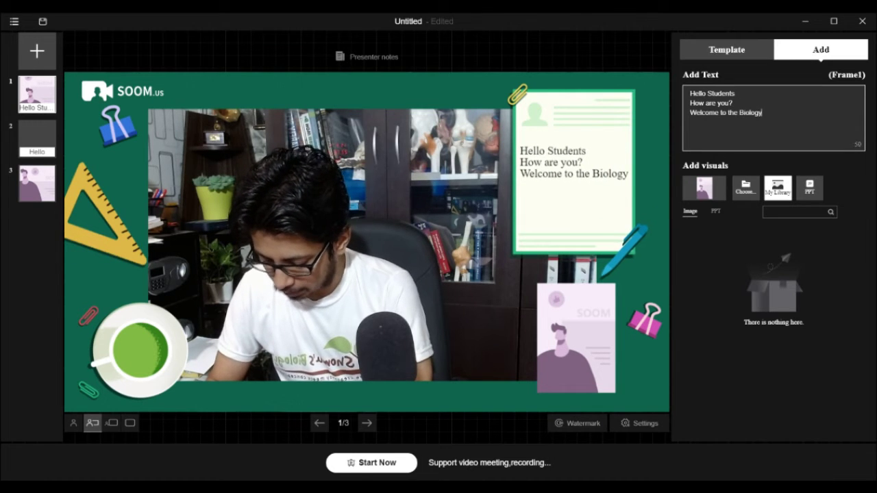
text(class)
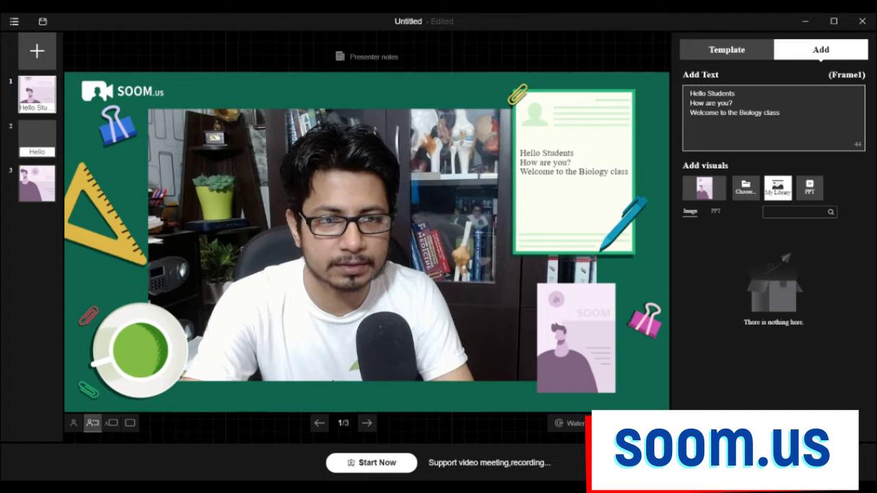
- Replace the text of scene 2 with "we are going to talk about RBC"
click(726, 50)
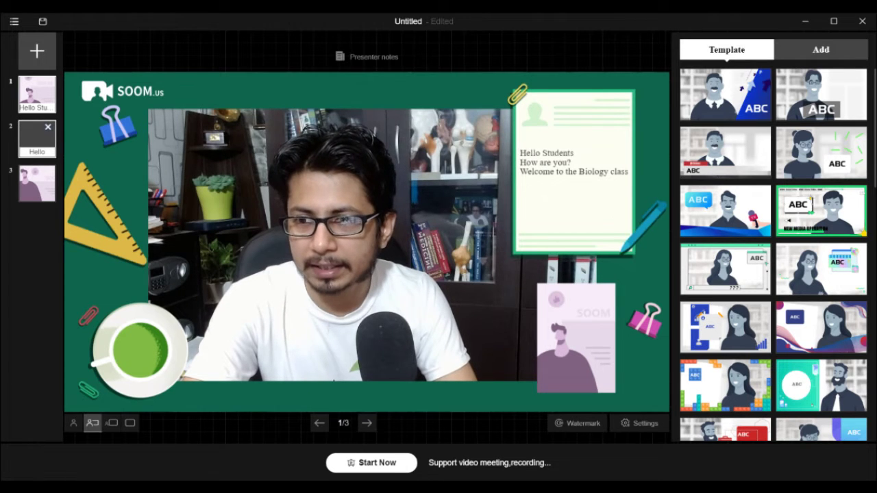
click(37, 139)
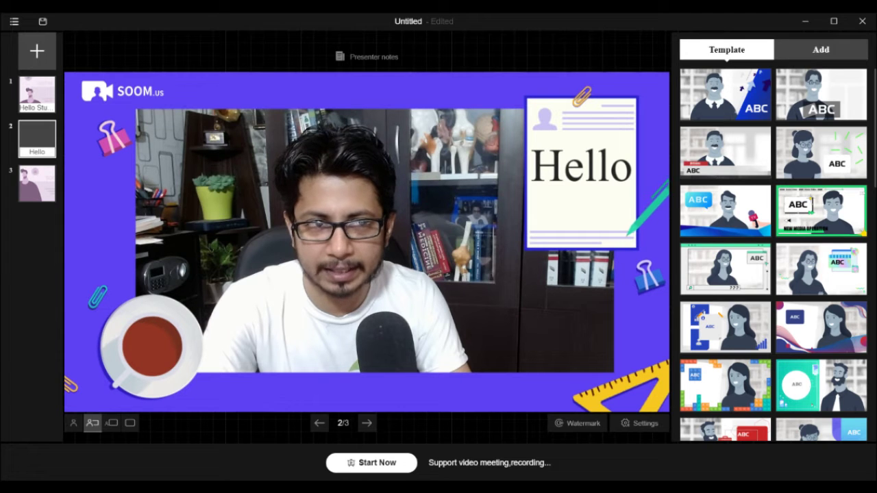
click(820, 50)
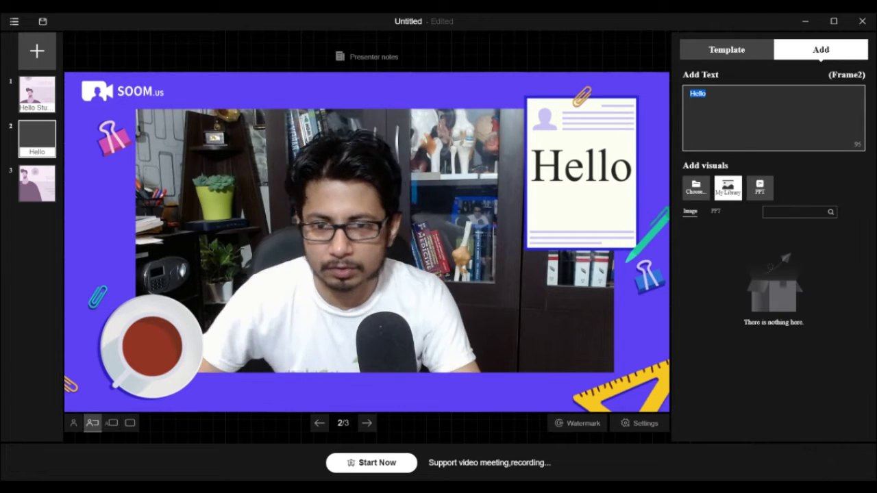
text(we are)
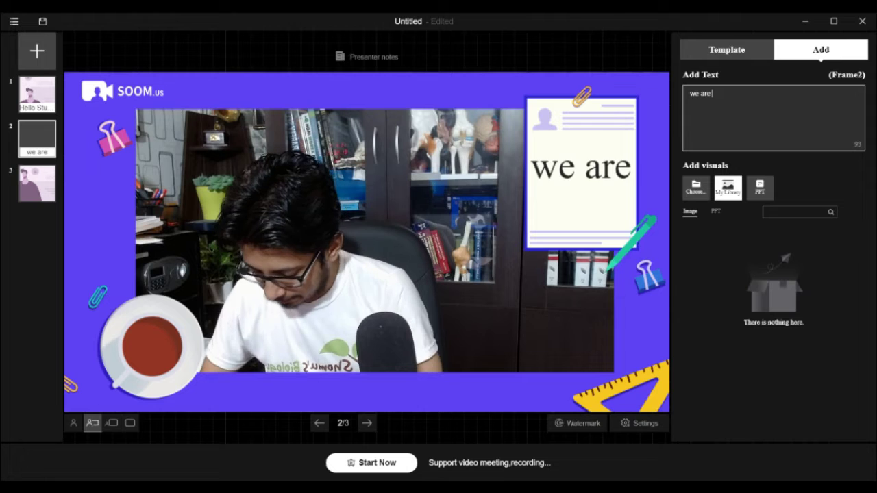
text( going to talk about RBC)
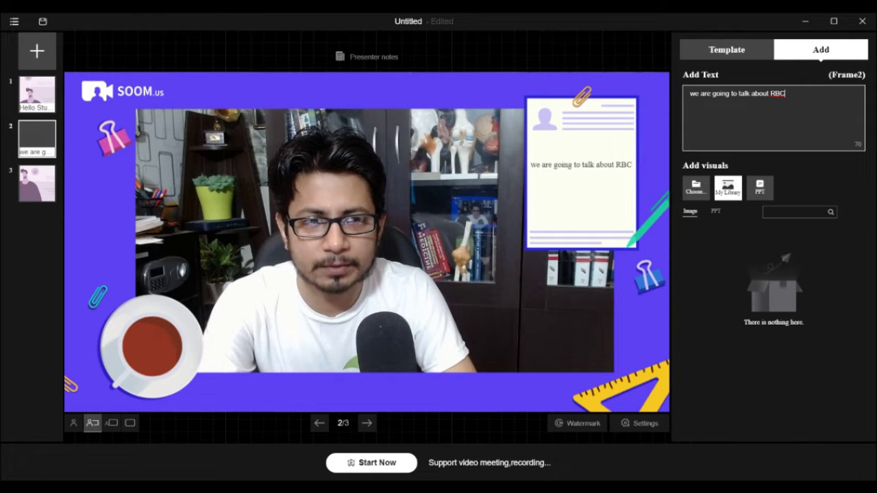
- Replace scene 3 with a new scene reading "RBCs are known as", "Red blood cells that carry", "HB through blood" on three lines
click(48, 172)
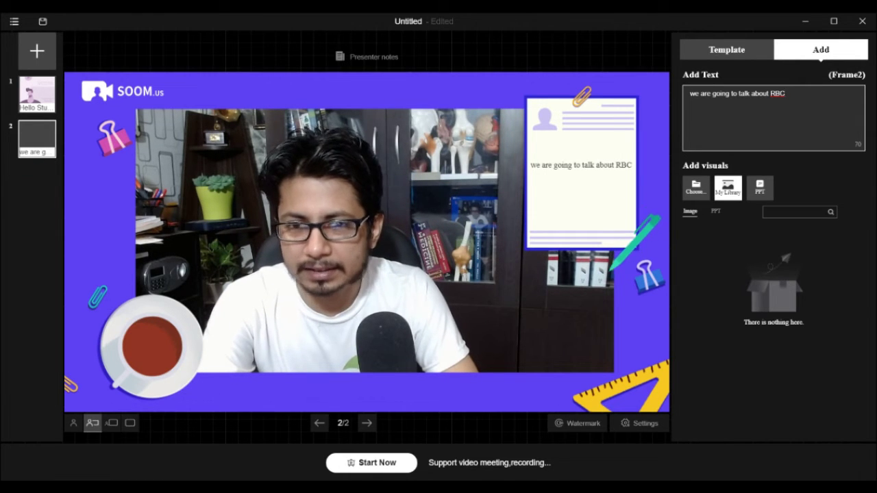
click(37, 51)
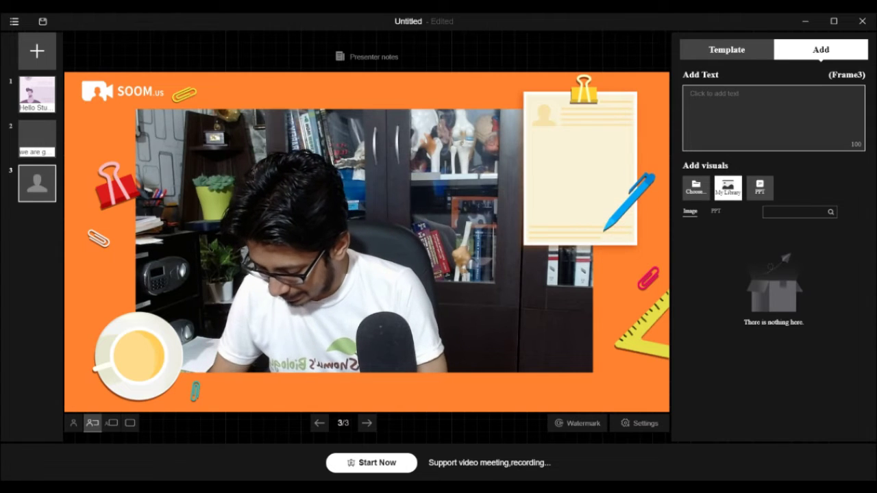
text(RBC)
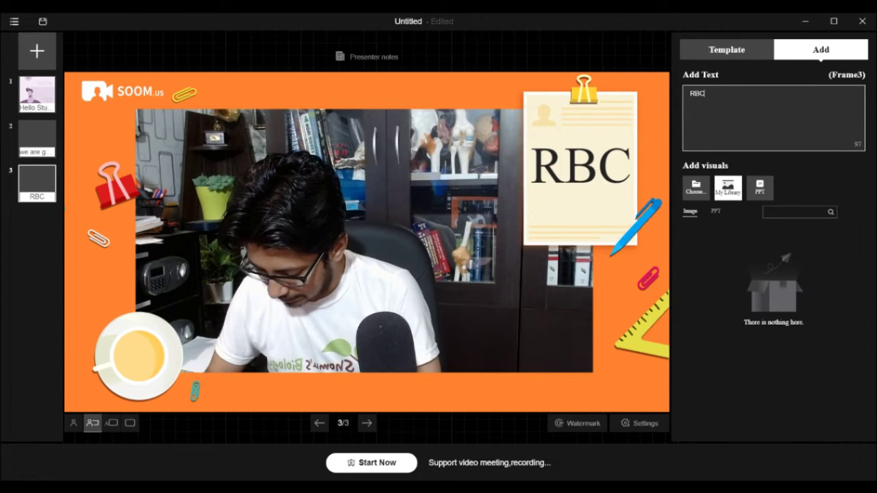
text(s are known as Red blo)
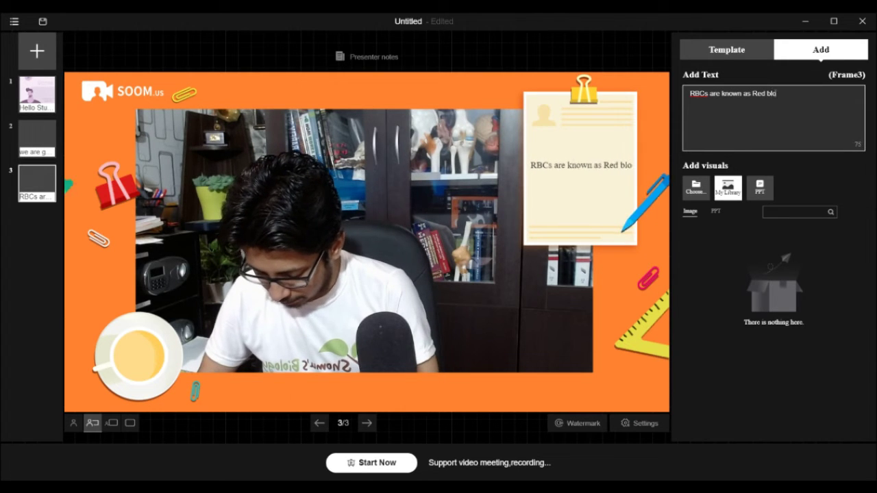
text(od cl)
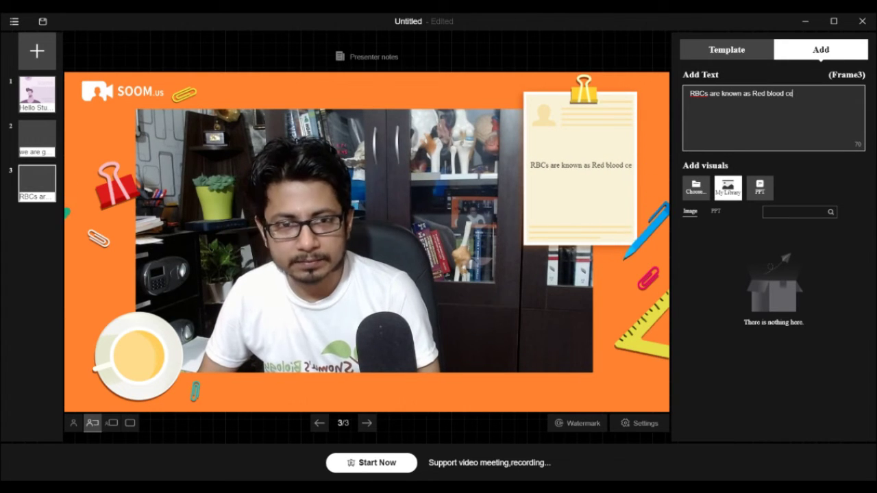
text(lls that)
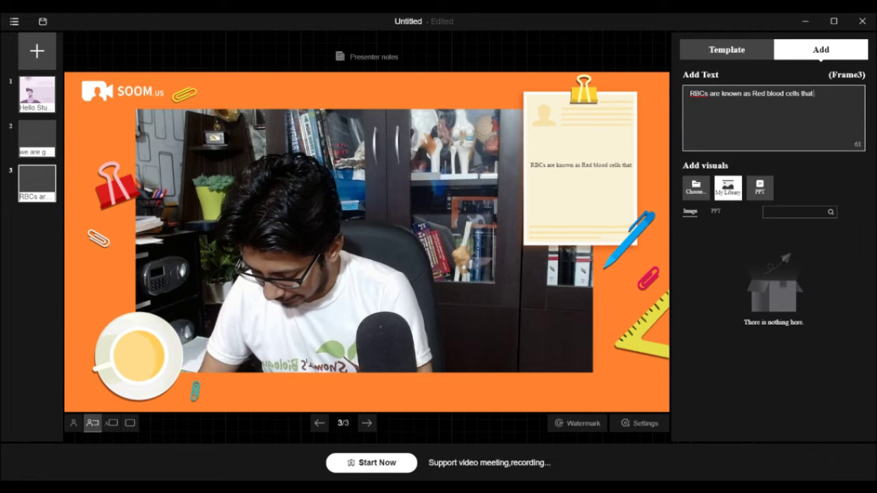
text( carry HB through blood)
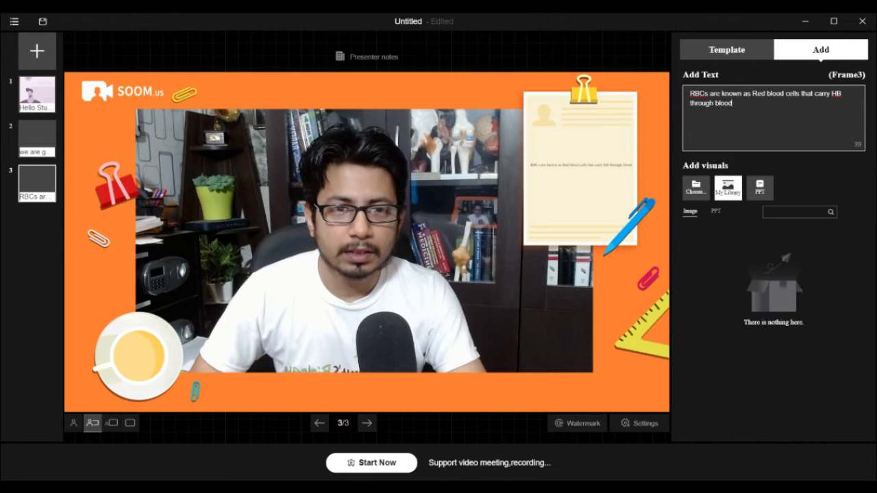
key(Return)
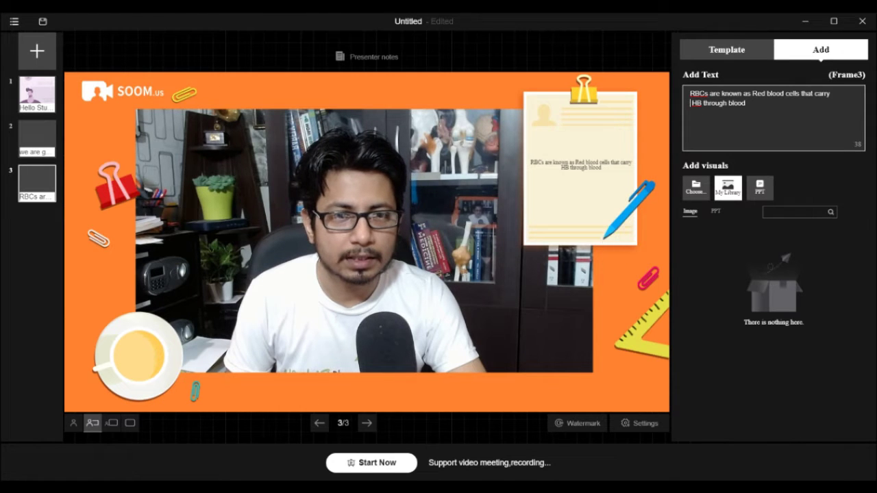
key(Return)
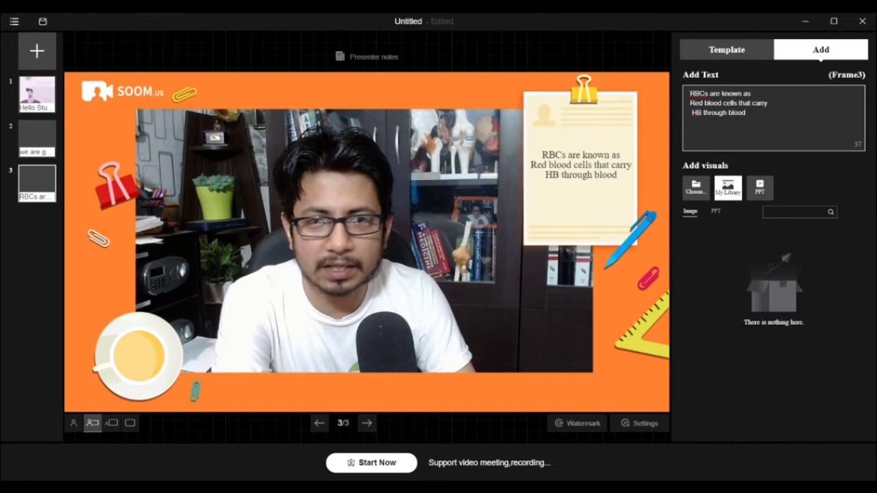
- Preview scenes 1, 2 and 3 in turn with their new texts
click(36, 94)
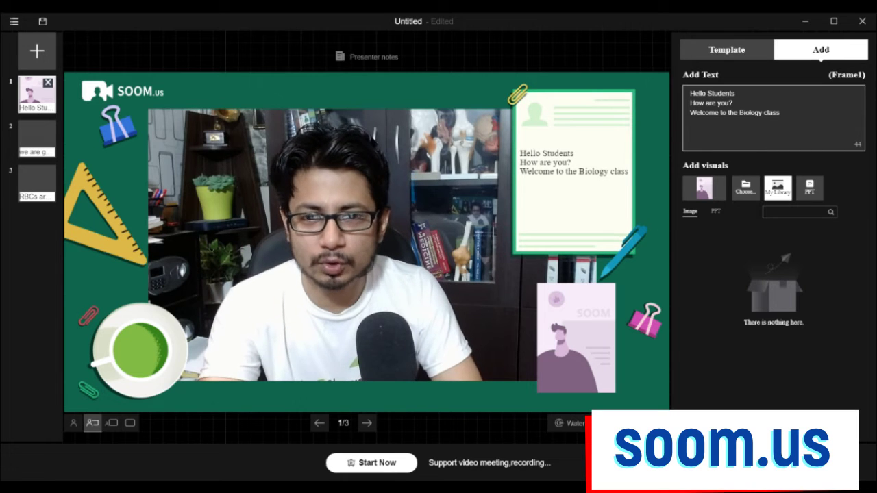
click(37, 139)
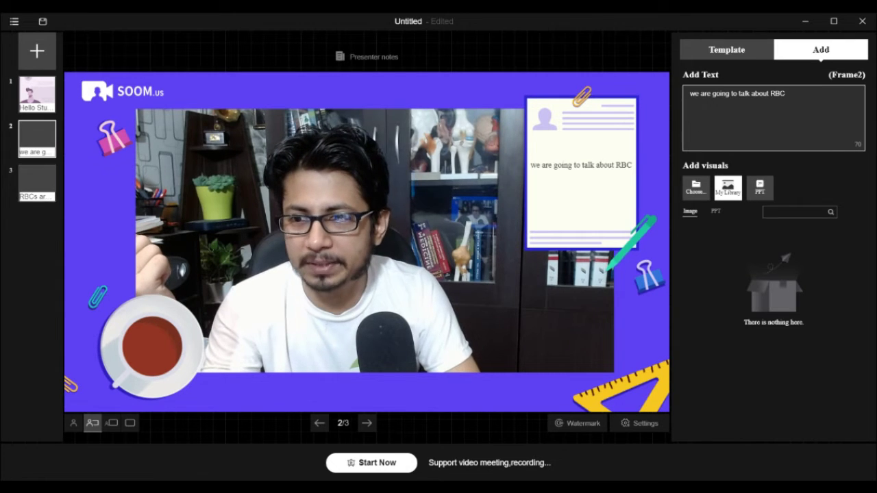
click(37, 183)
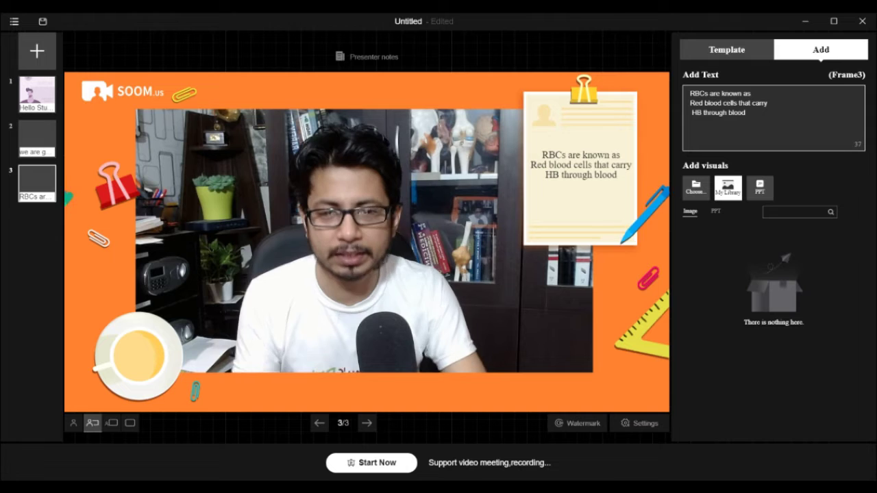
- Browse further through the template gallery and apply the wooden desk template with a wooden text block
click(726, 50)
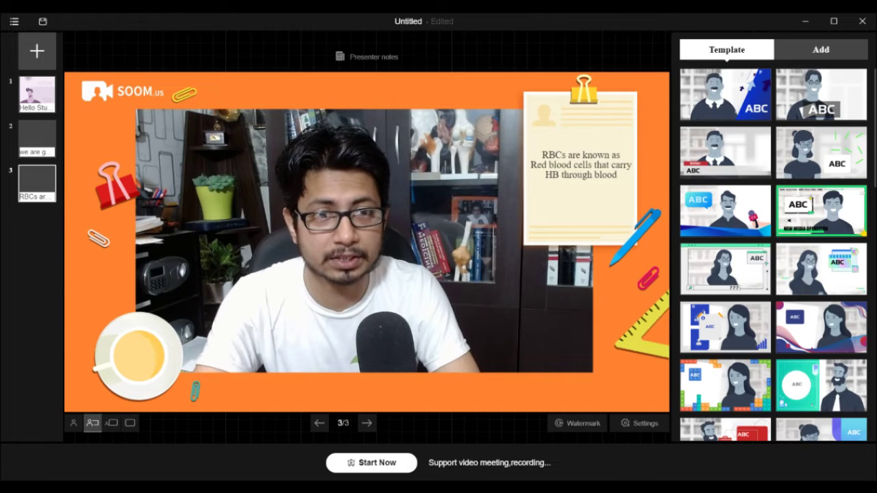
scroll(725, 212, down, 2)
scroll(773, 254, down, 2)
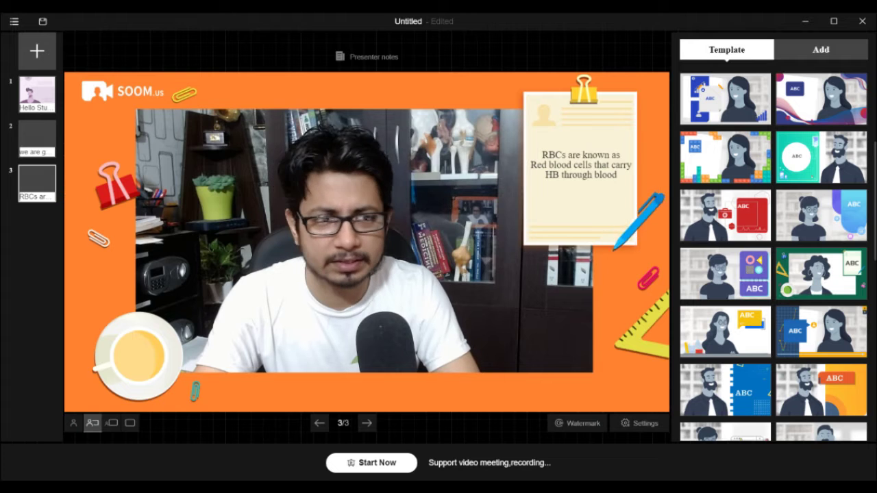
scroll(815, 218, down, 3)
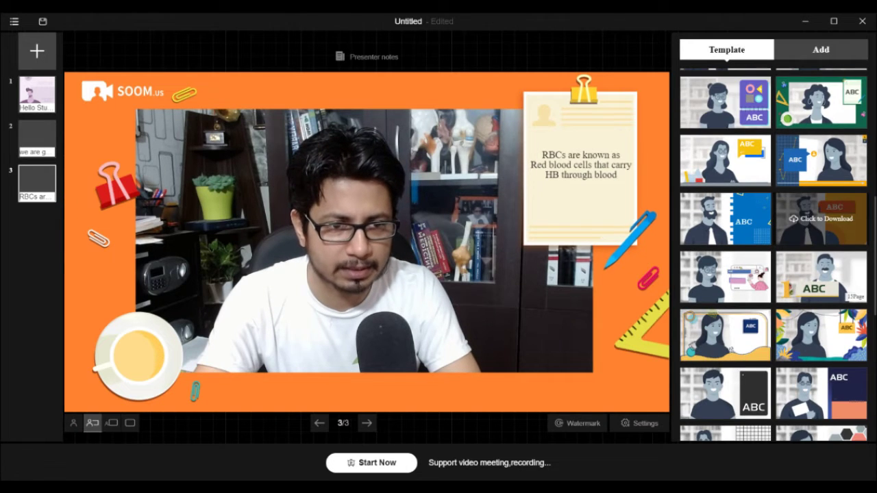
scroll(816, 218, down, 2)
scroll(821, 109, down, 2)
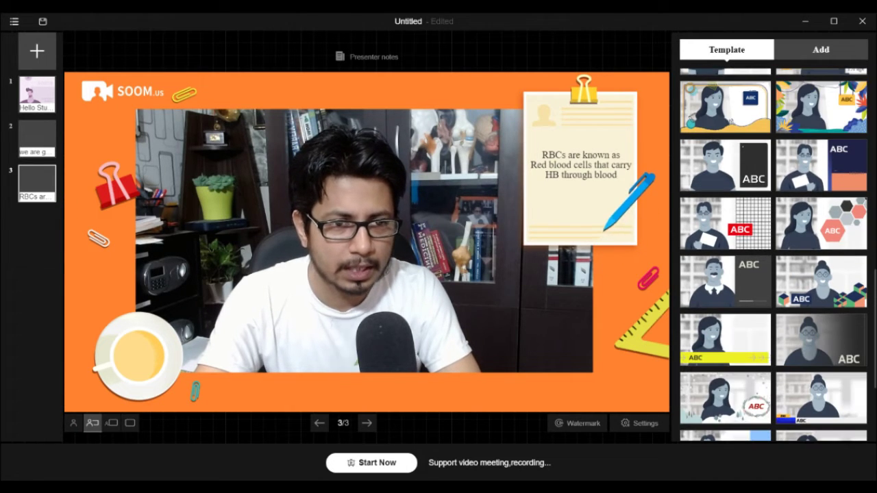
scroll(821, 110, down, 1)
scroll(821, 206, down, 2)
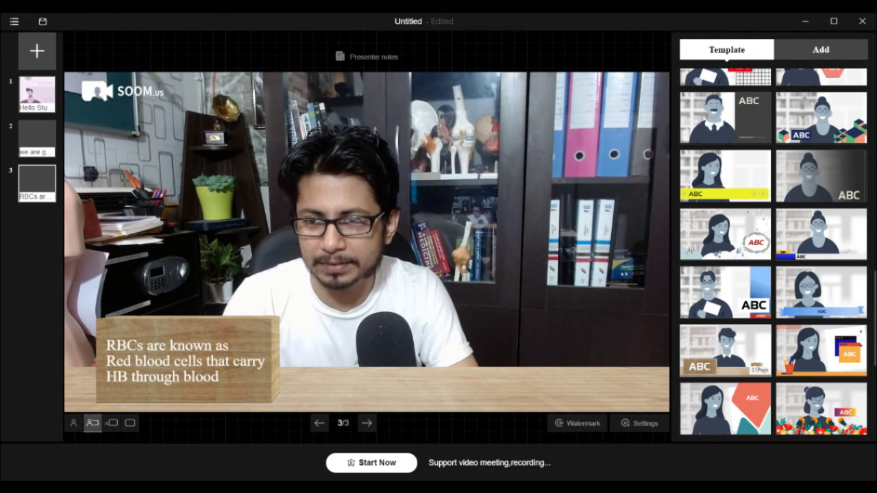
- Preview scenes 1, 2 and 3 in turn with the wooden desk template
click(35, 95)
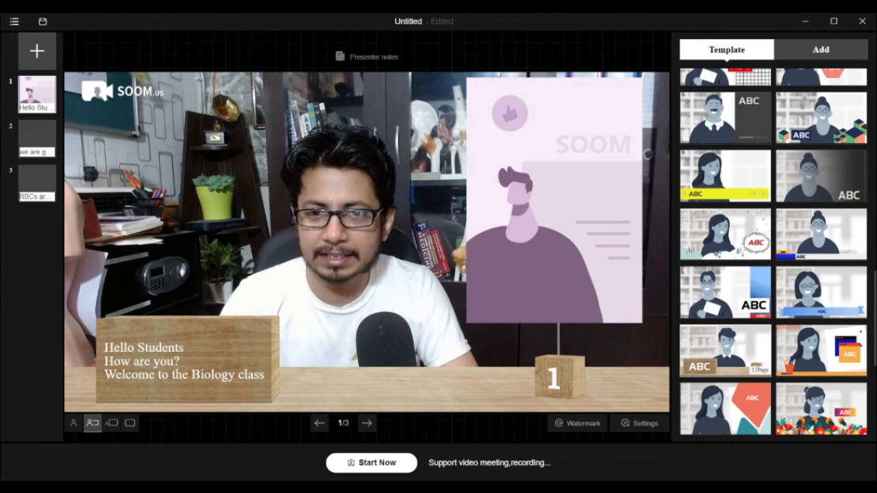
key(Right)
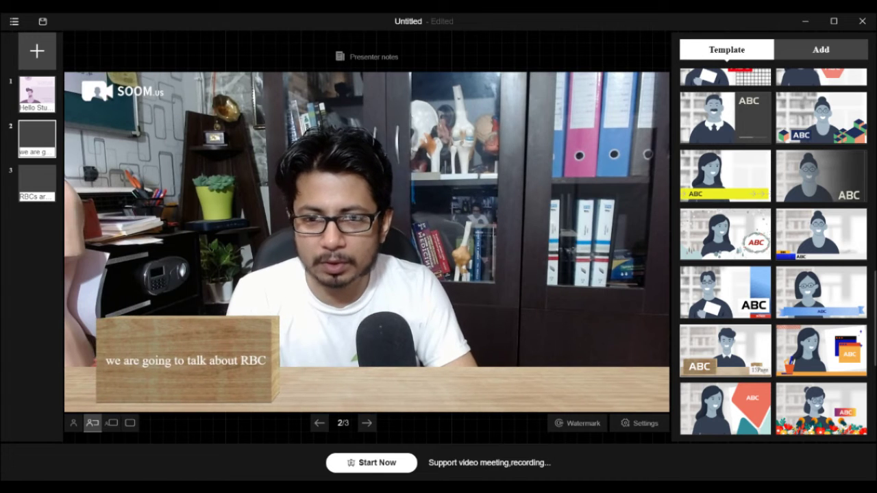
click(37, 182)
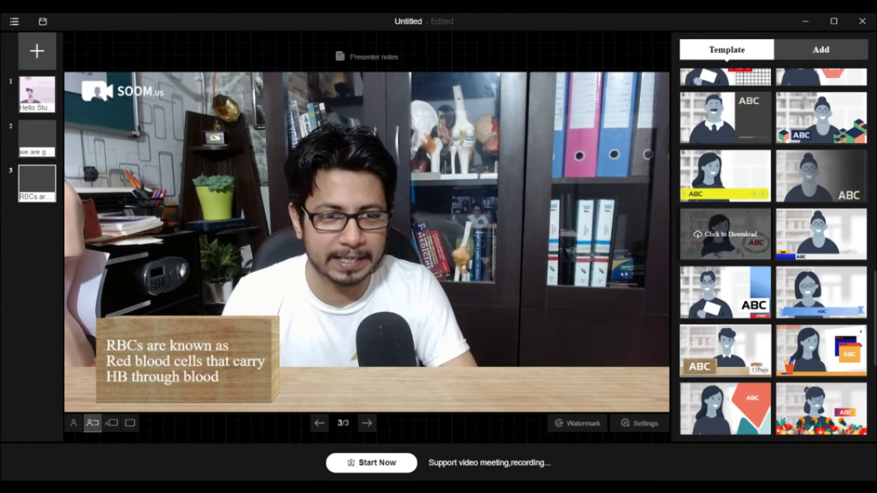
- Try the yellow arrow-banner template and preview scenes 1, 2 and 3 with it
click(724, 175)
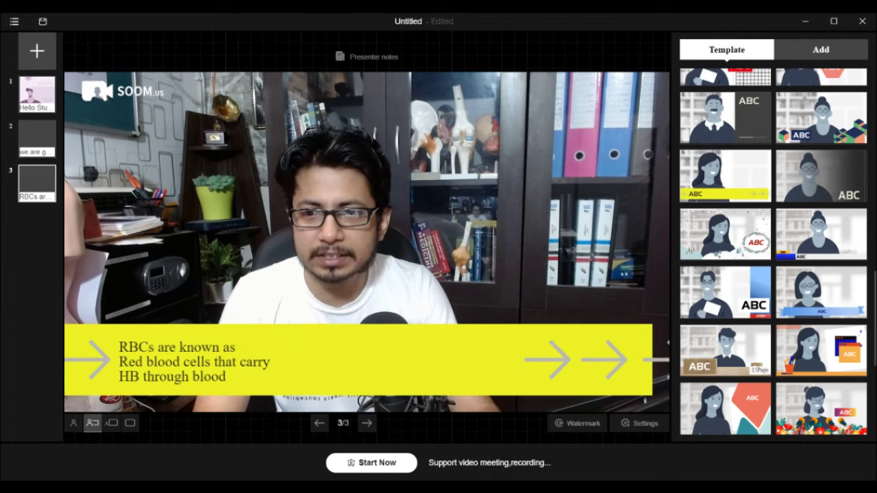
click(37, 94)
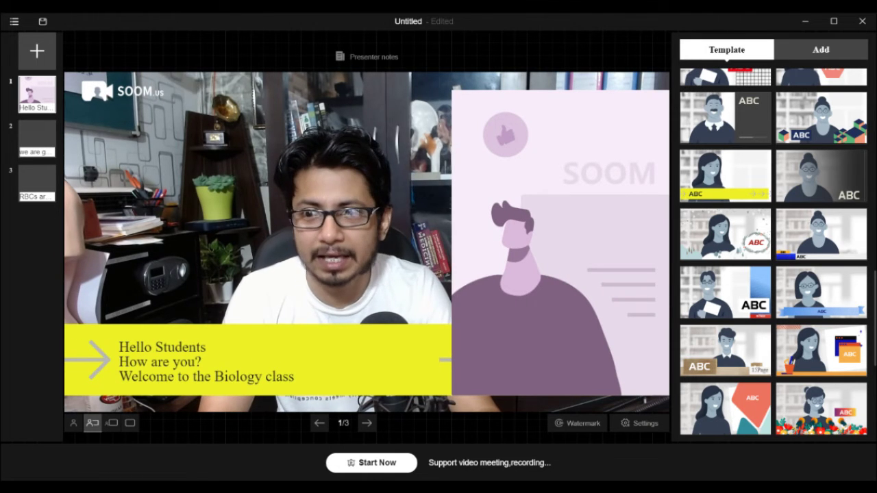
click(37, 138)
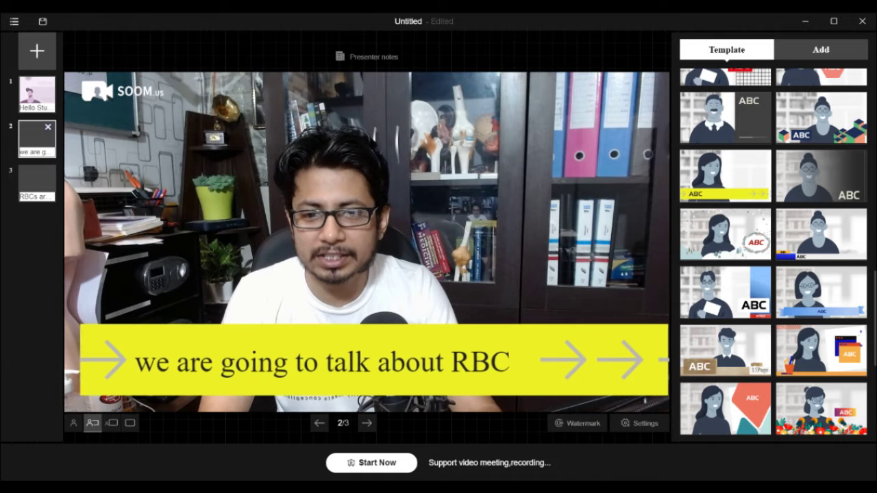
click(37, 183)
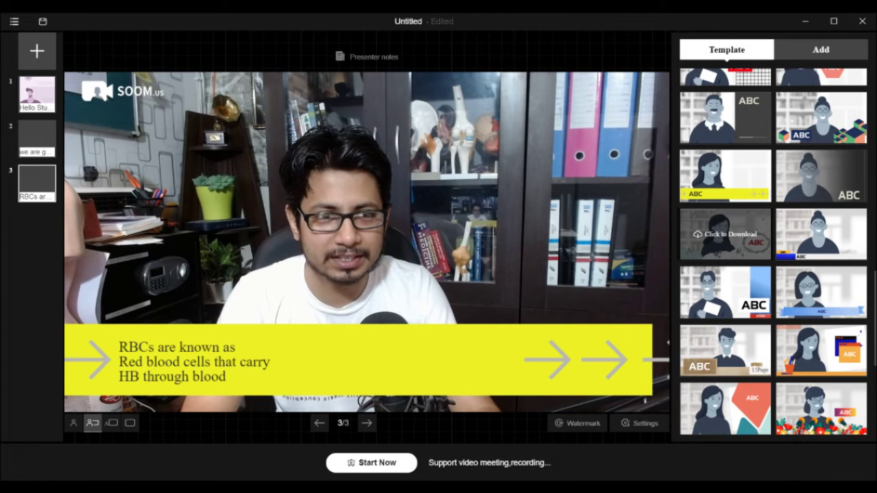
- Apply the outer-space template with planets from further down the gallery and preview scenes 1, 2 and 3 with it
scroll(725, 233, down, 3)
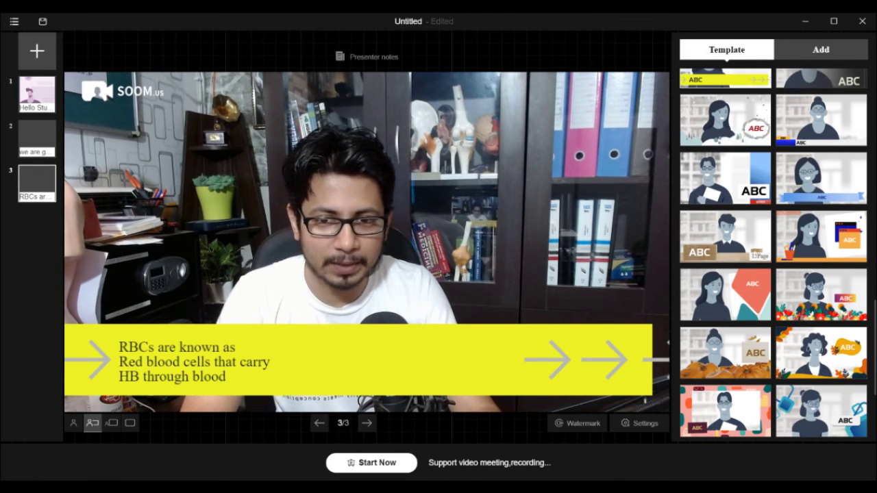
scroll(725, 237, down, 3)
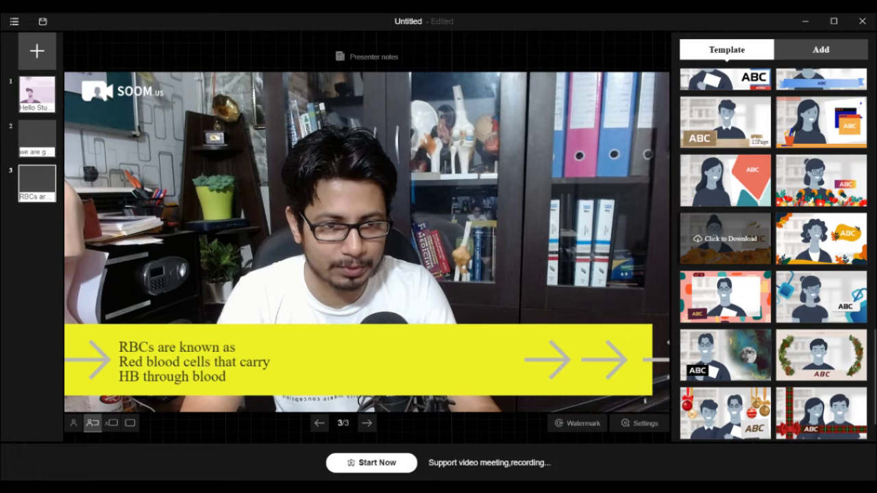
scroll(725, 236, down, 2)
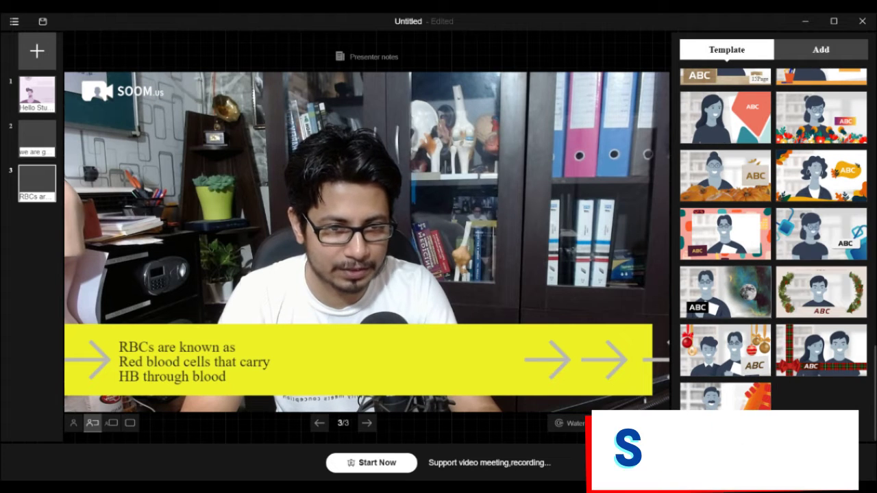
click(725, 292)
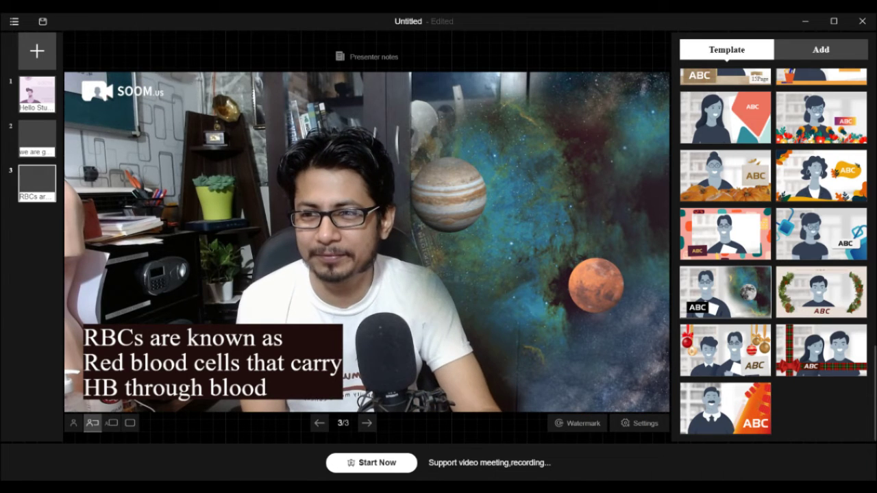
click(37, 95)
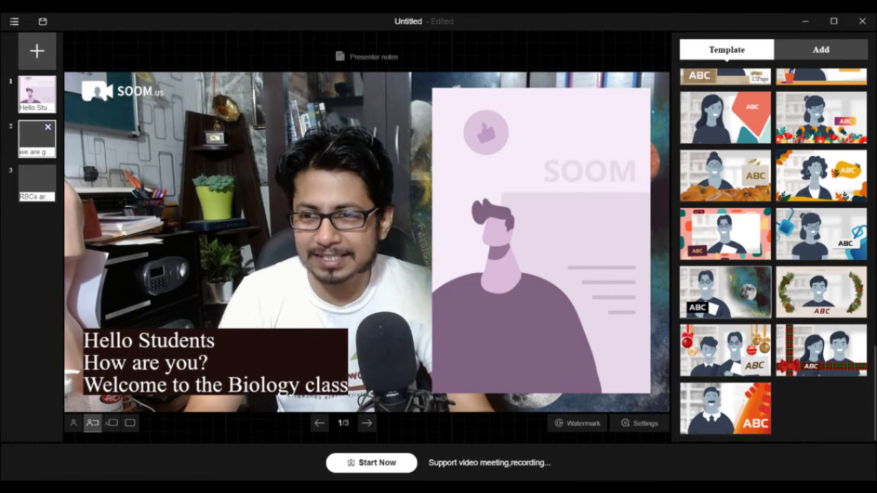
click(37, 139)
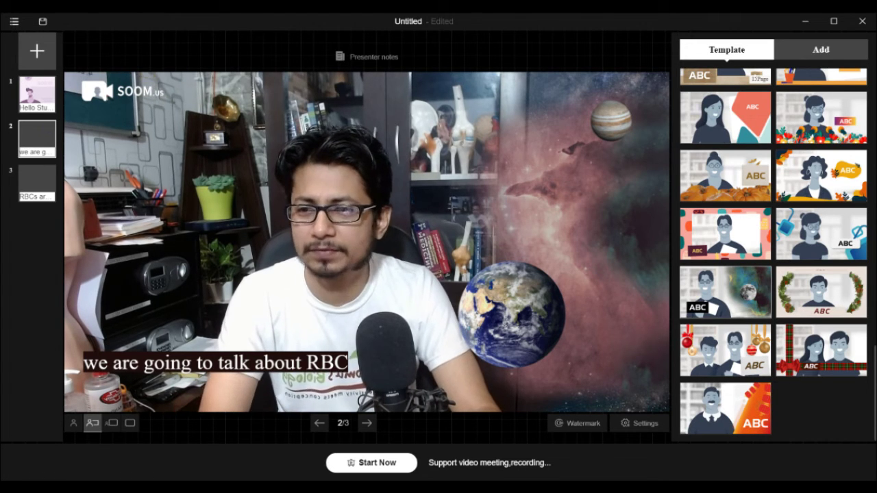
click(37, 183)
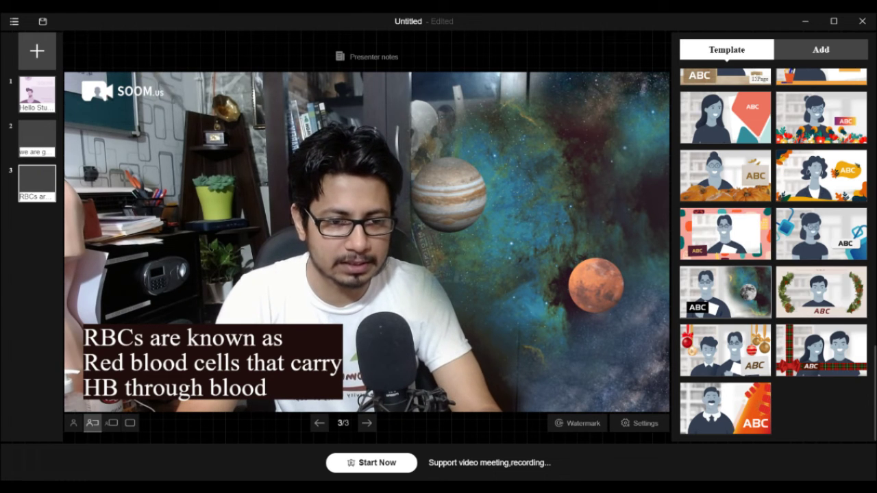
- Review the template gallery again from the beginning and check the text and visuals options for scene 3
scroll(774, 254, up, 15)
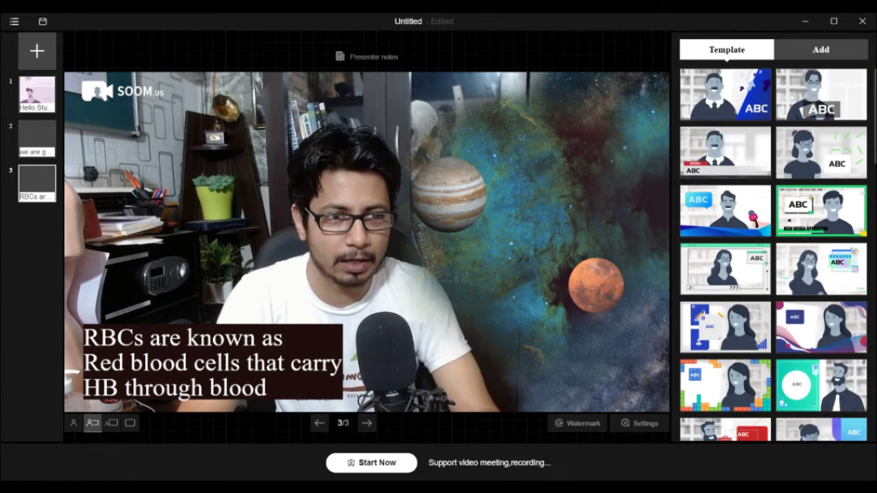
click(821, 50)
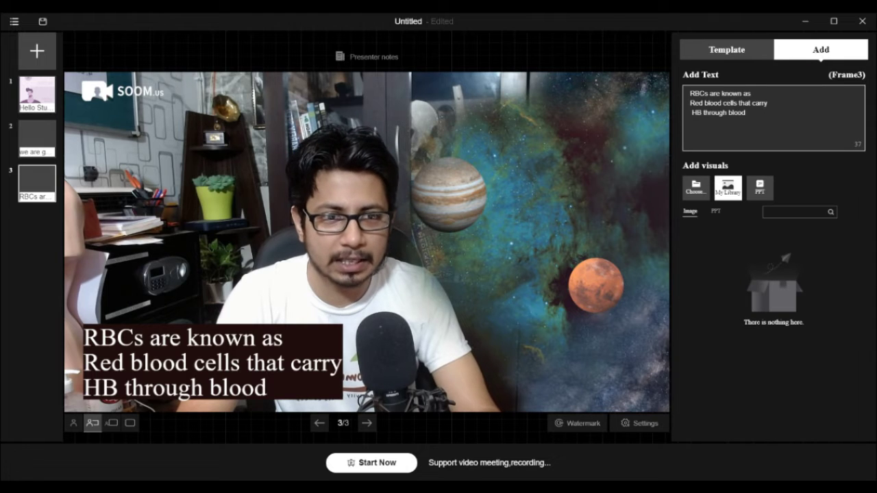
click(727, 50)
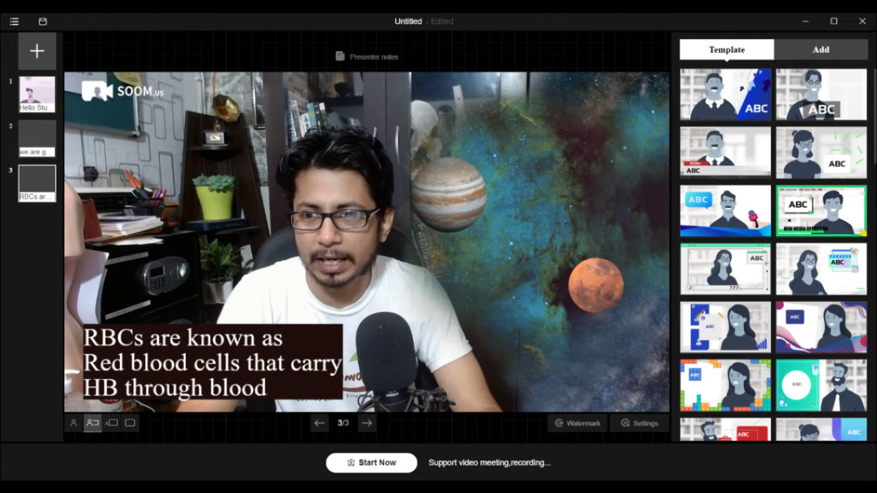
mouse_move(37, 184)
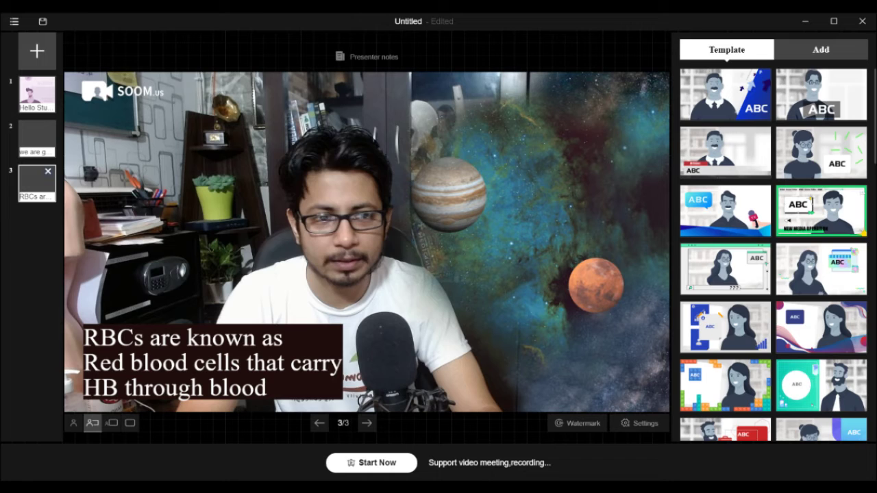
scroll(774, 254, down, 5)
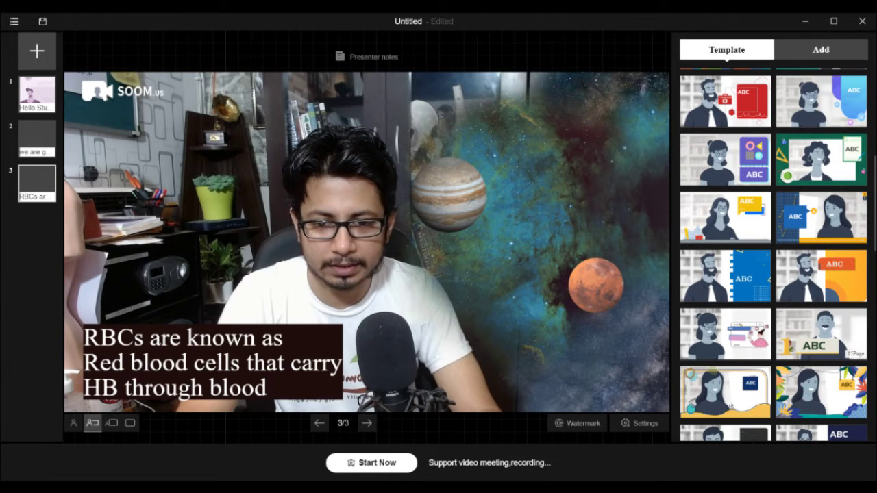
- Start the presenting mode and test the speaker camera's transparency at 0%, 26% and 46%, returning it to 100%
click(371, 462)
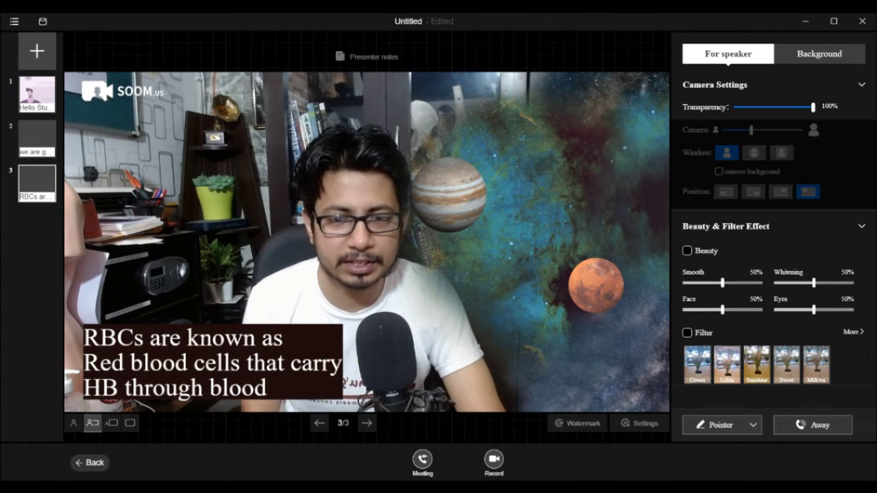
mouse_move(813, 107)
mouse_down()
mouse_move(754, 108)
mouse_move(813, 108)
mouse_up()
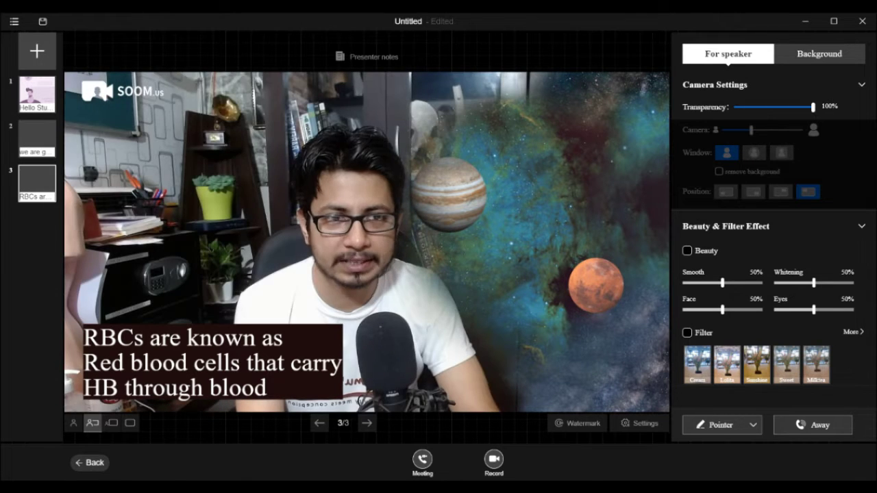
click(747, 108)
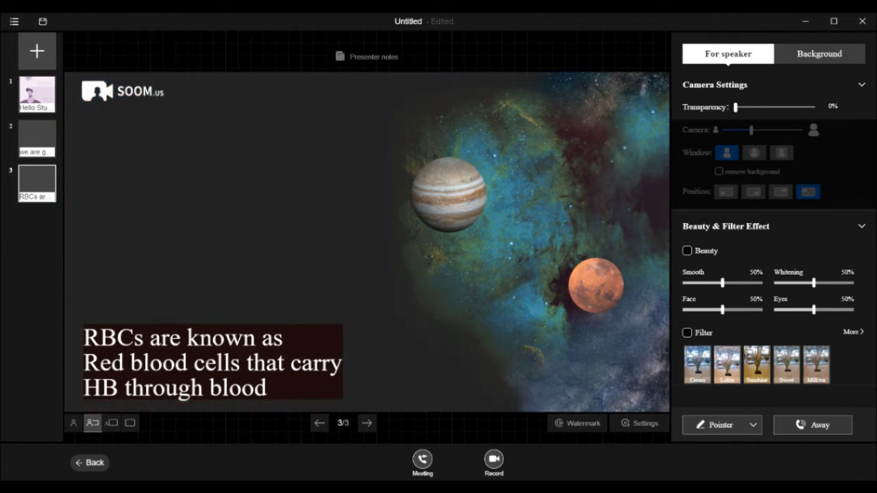
drag(747, 107, 735, 108)
click(805, 106)
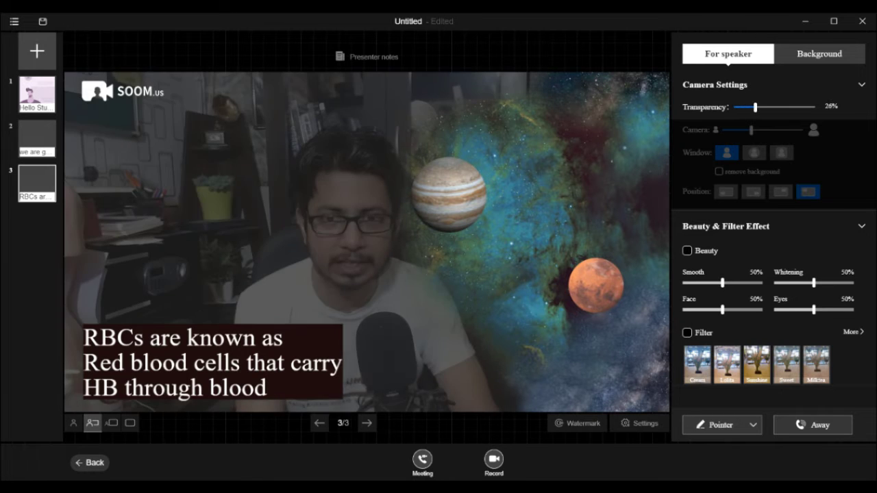
drag(805, 107, 771, 107)
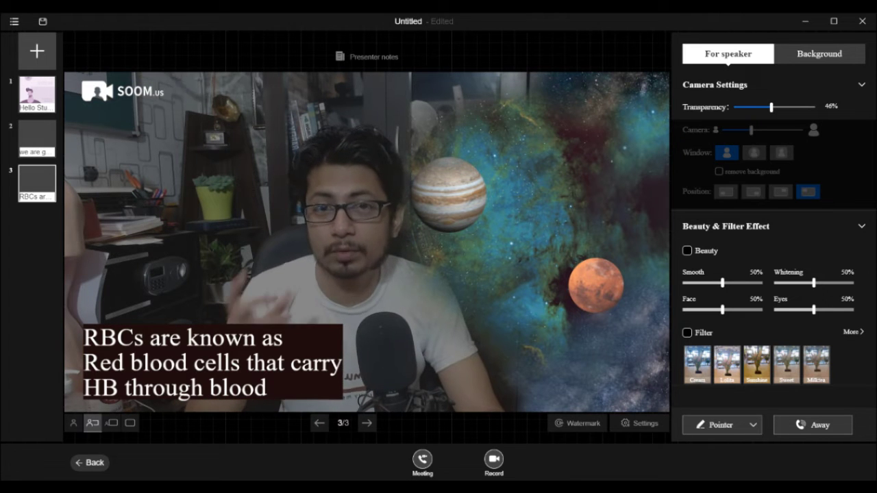
drag(771, 107, 813, 106)
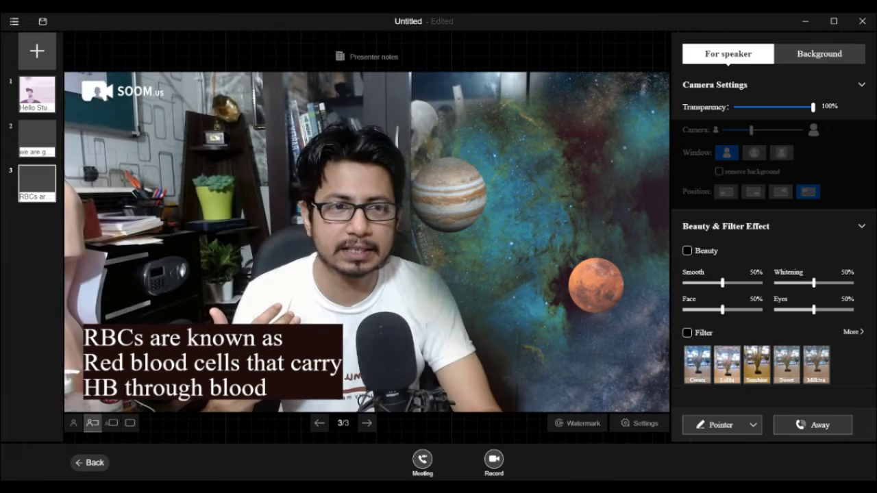
- Enable the Beauty effect for the speaker, comparing the camera picture with the effect on and off
mouse_move(774, 164)
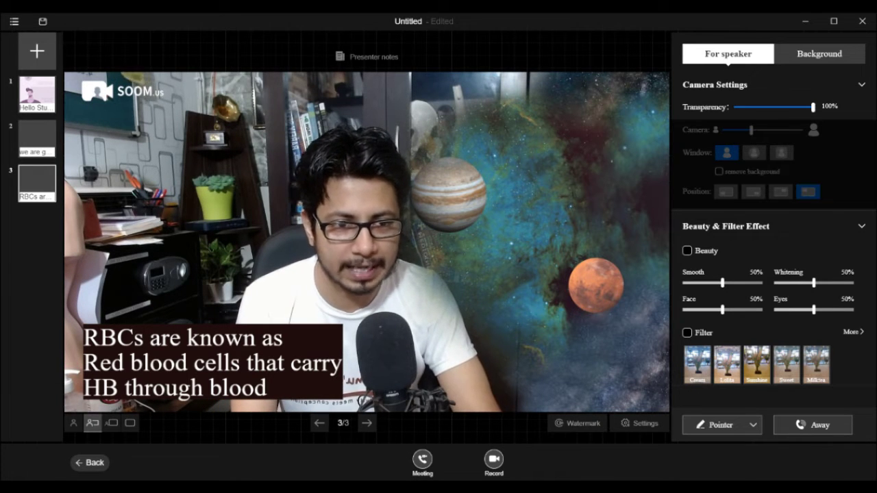
click(687, 251)
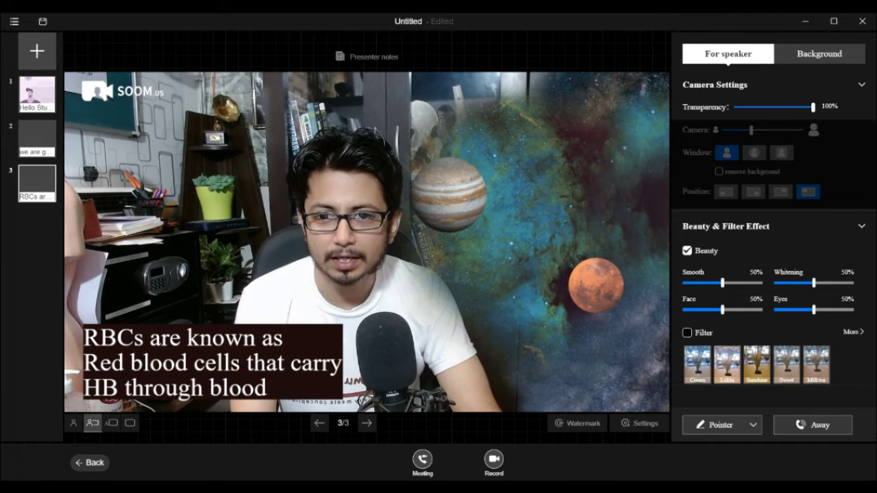
click(687, 251)
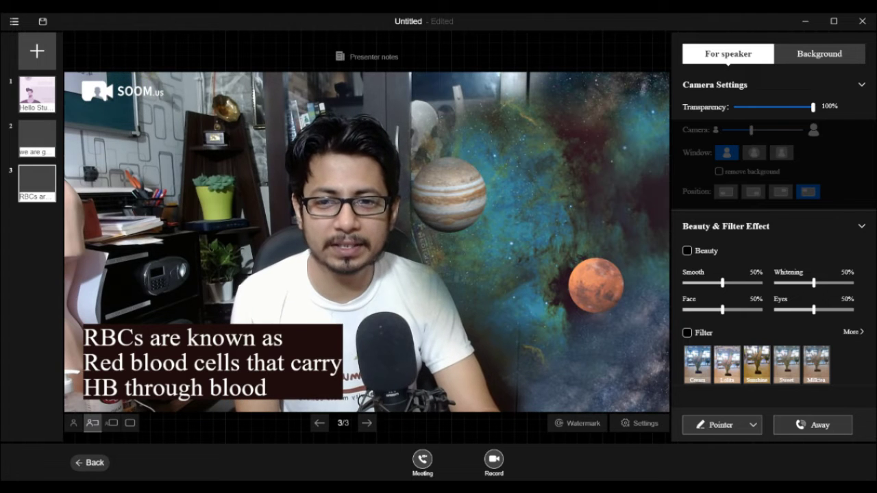
click(687, 251)
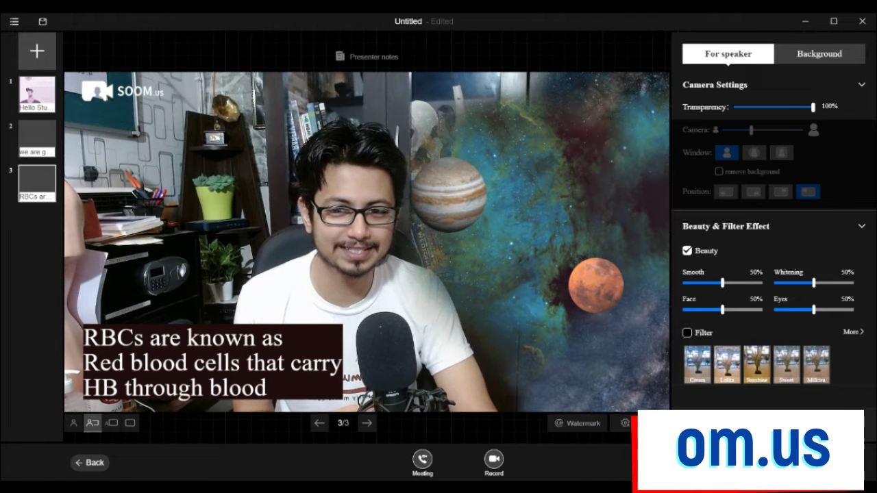
- Adjust the Beauty effect to Smooth 93%, Whitening 89%, Face 20% and Eyes 13%
drag(722, 310, 756, 310)
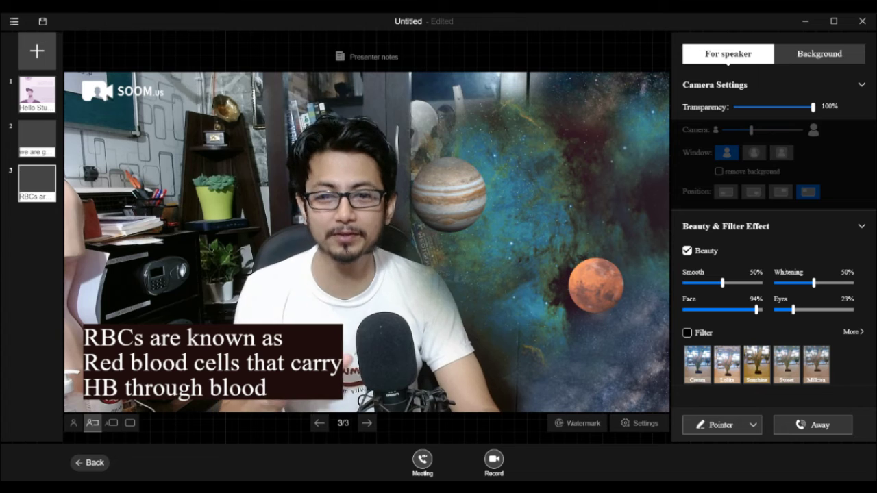
drag(723, 283, 703, 283)
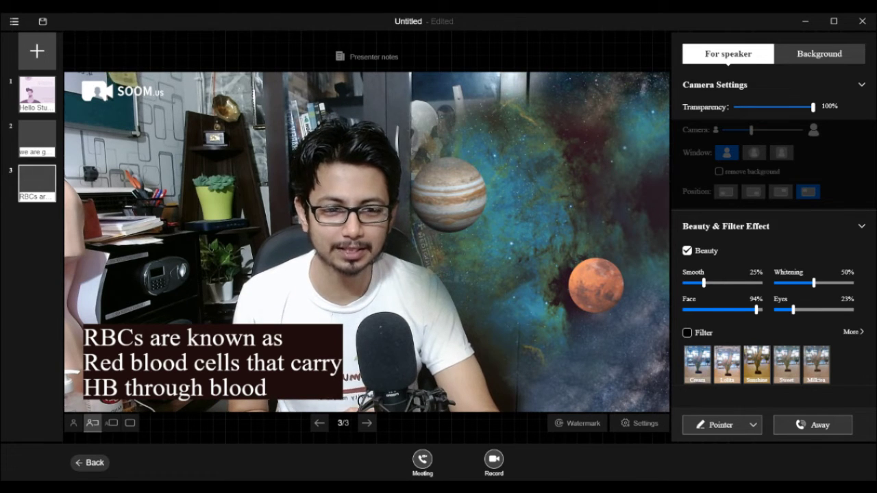
click(843, 282)
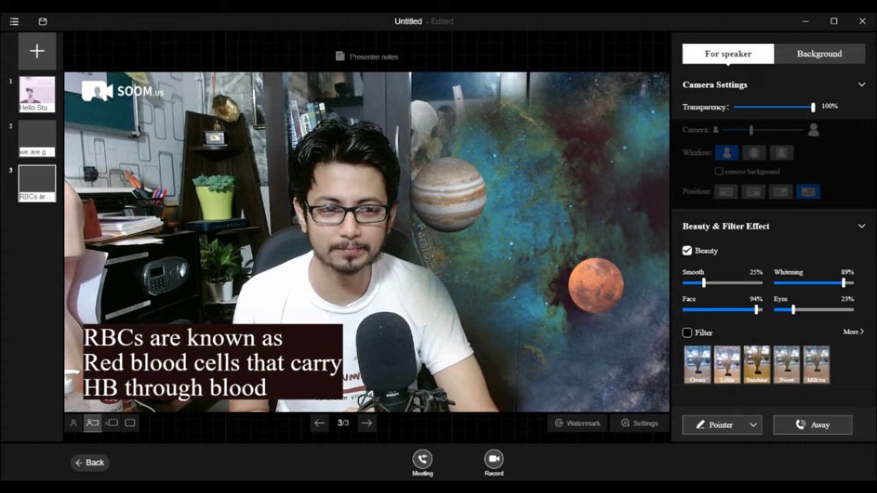
click(756, 282)
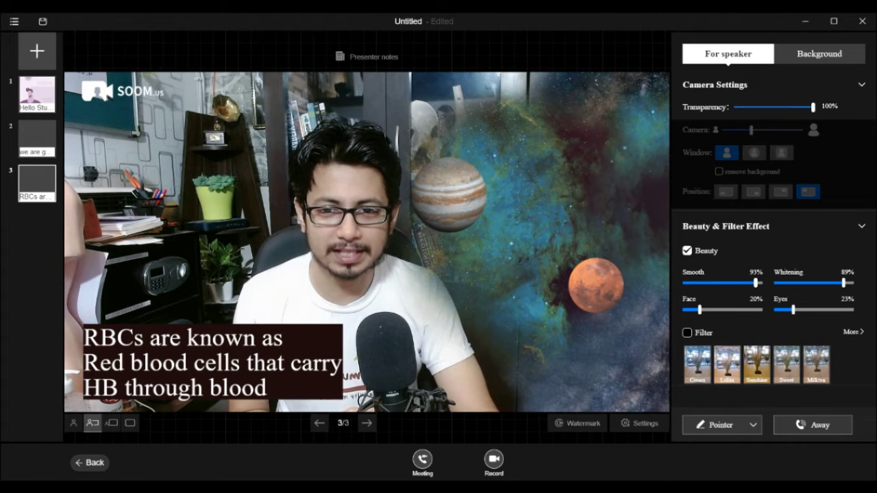
mouse_move(793, 309)
mouse_down()
mouse_move(830, 310)
mouse_move(785, 310)
mouse_up()
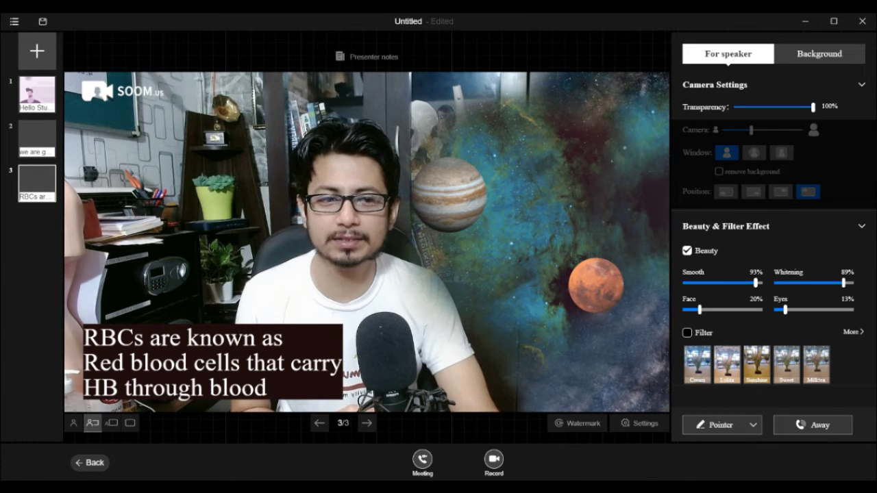
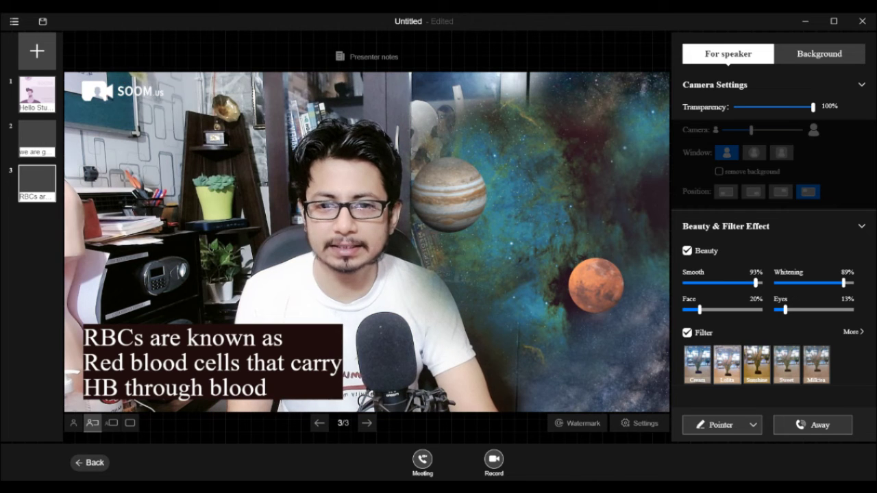
- Apply the Sunshine filter to the speaker and try a yellow pointer stroke across scene 3
click(757, 364)
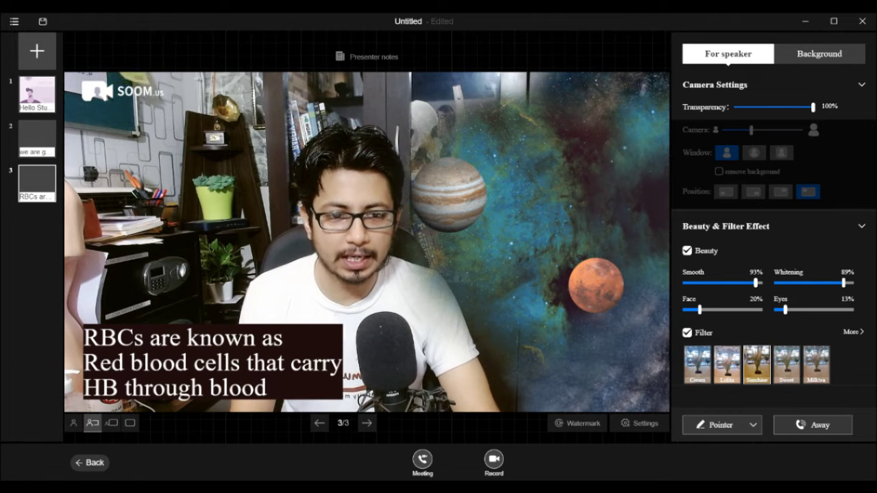
click(753, 425)
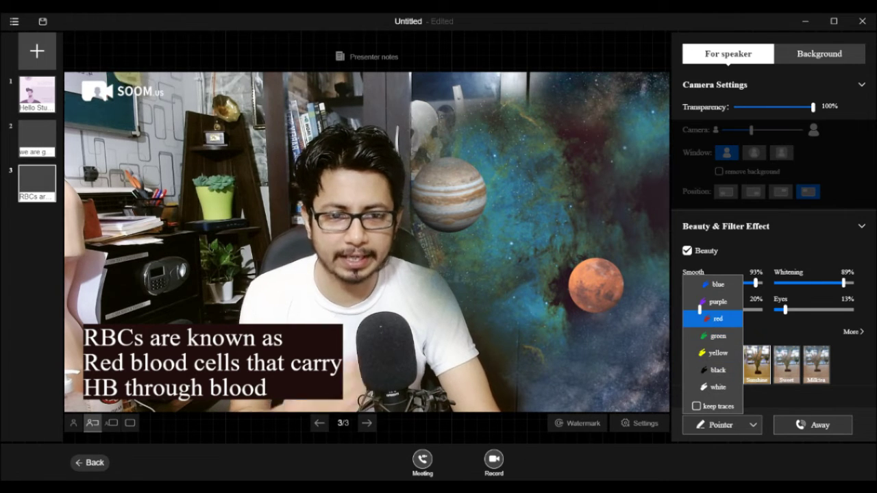
click(717, 353)
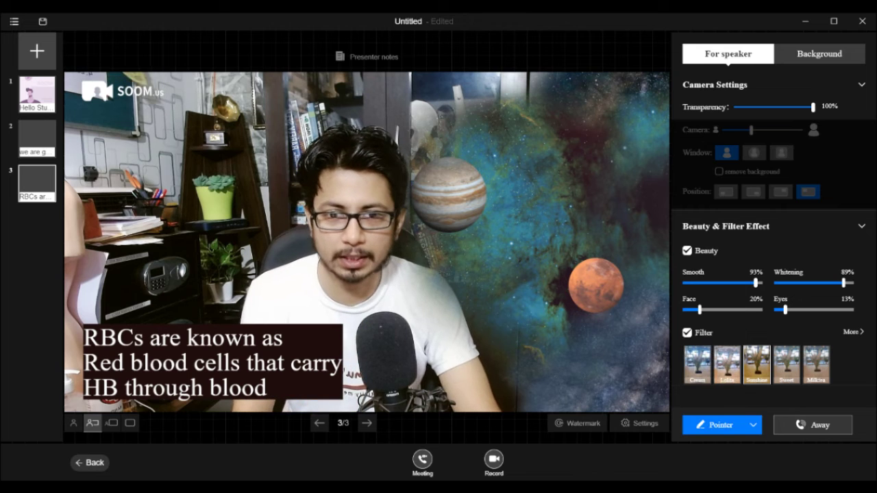
mouse_move(382, 182)
mouse_down()
mouse_move(533, 152)
mouse_move(562, 162)
mouse_move(564, 182)
mouse_move(636, 278)
mouse_move(513, 212)
mouse_move(490, 146)
mouse_move(488, 238)
mouse_move(543, 266)
mouse_up()
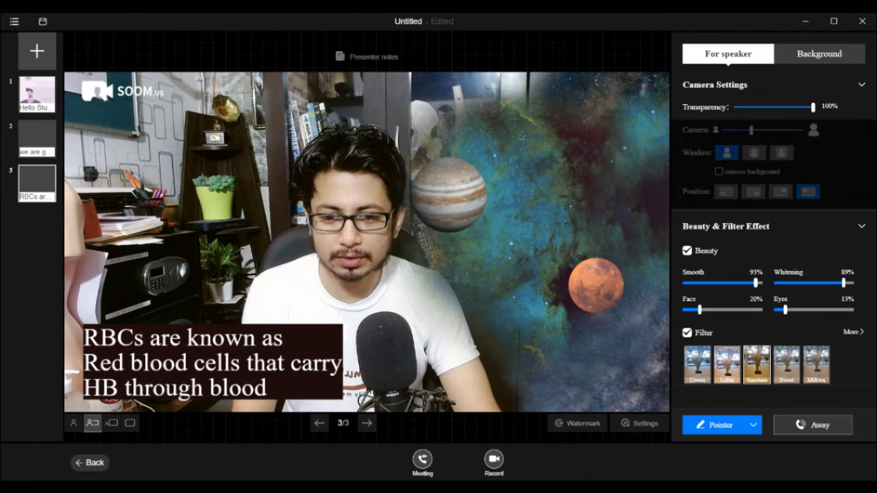
- Start recording the presentation and add a fourth scene
click(493, 459)
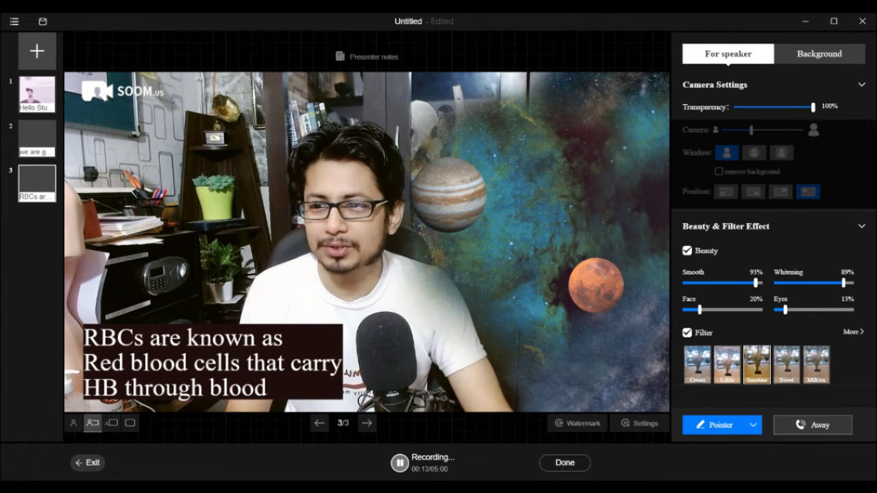
click(37, 51)
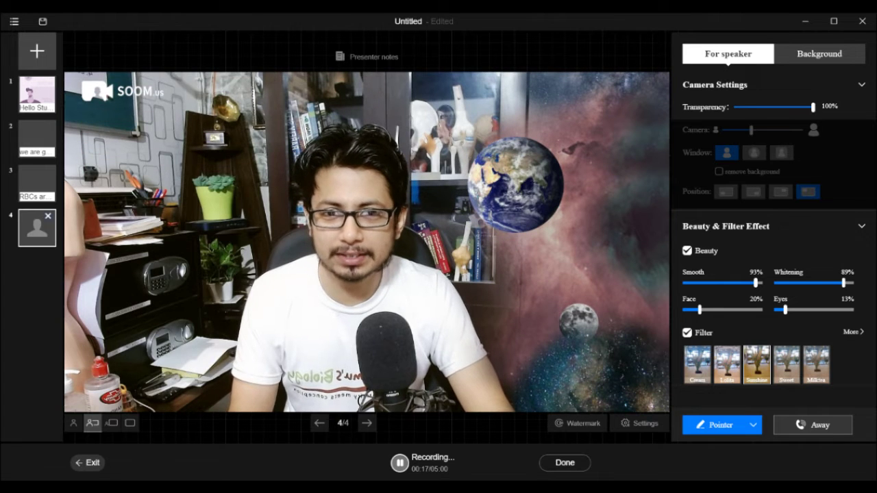
- Examine the speaker settings, recommended backgrounds and My Library, and check scene 3 before returning to scene 4
click(820, 54)
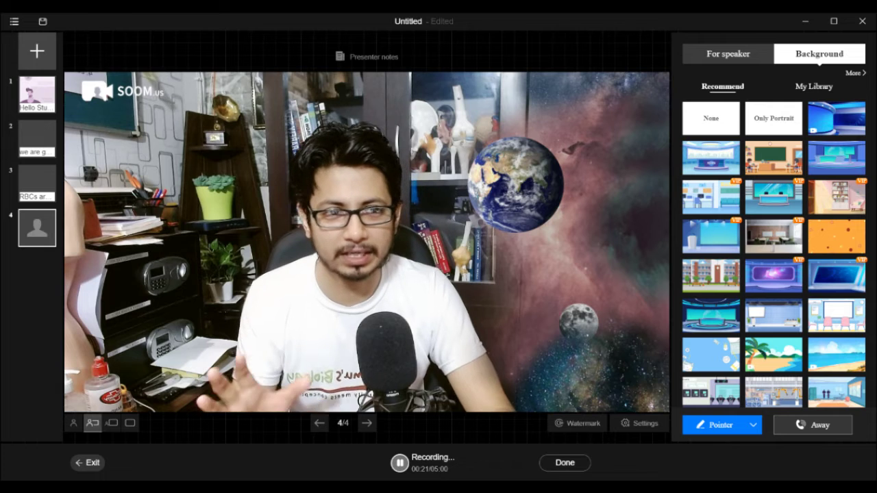
click(728, 53)
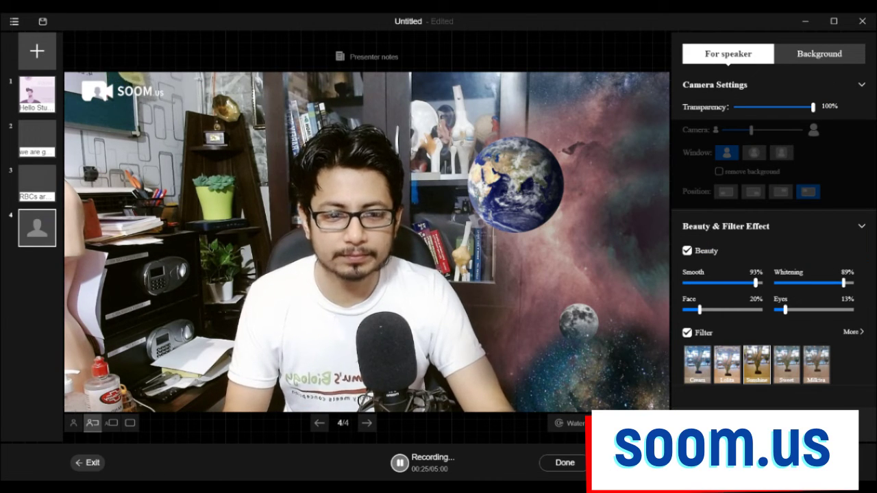
click(37, 183)
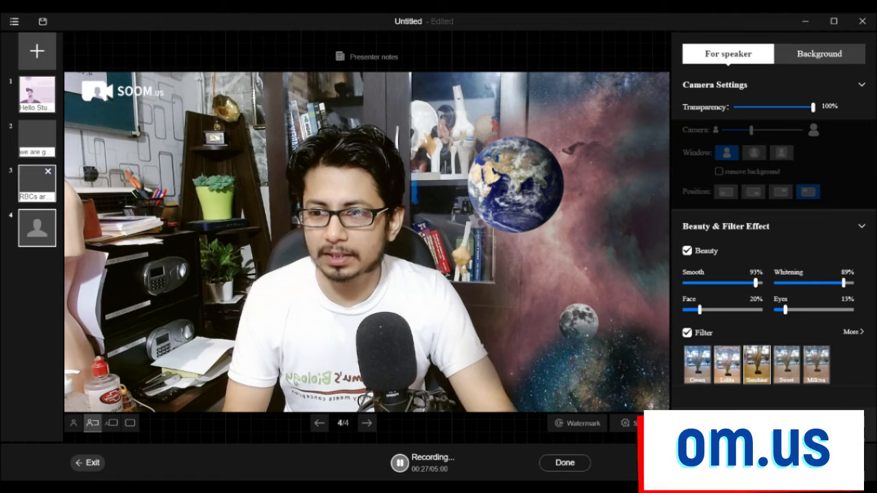
click(46, 218)
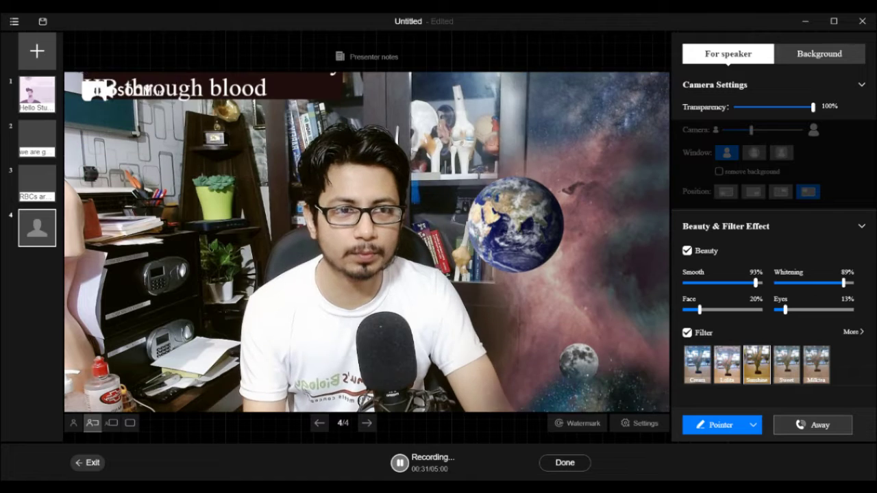
click(819, 54)
click(813, 87)
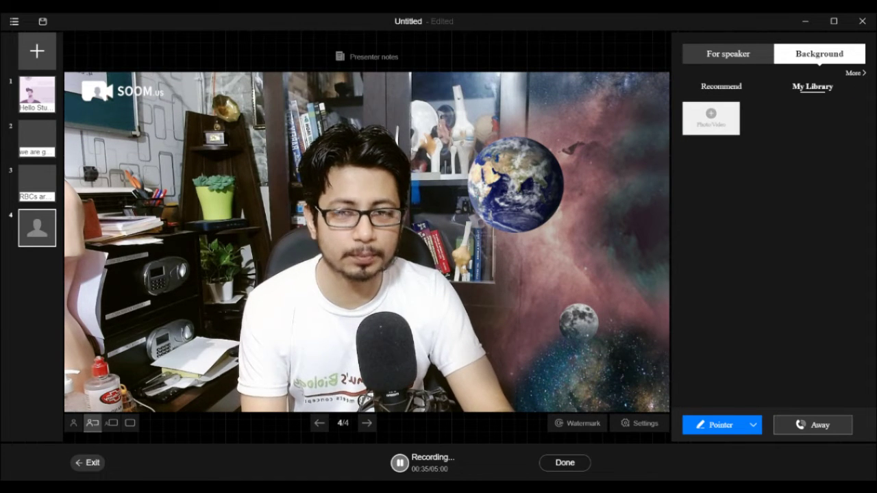
click(721, 87)
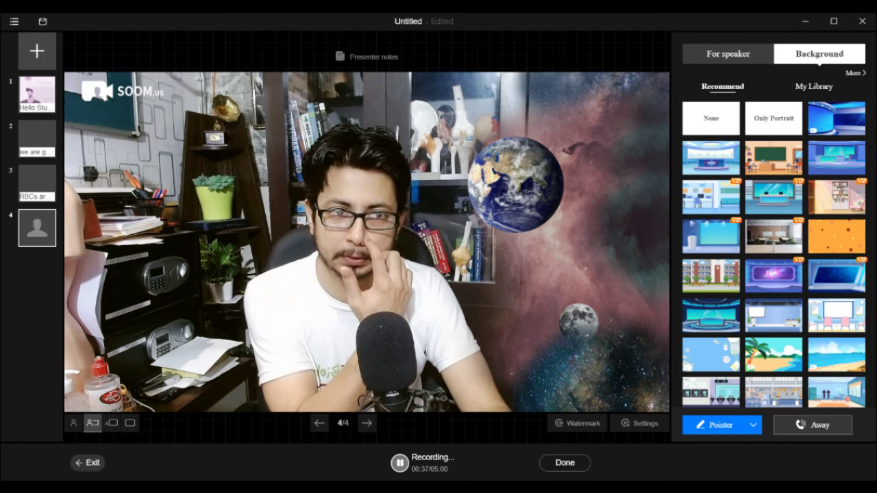
click(727, 54)
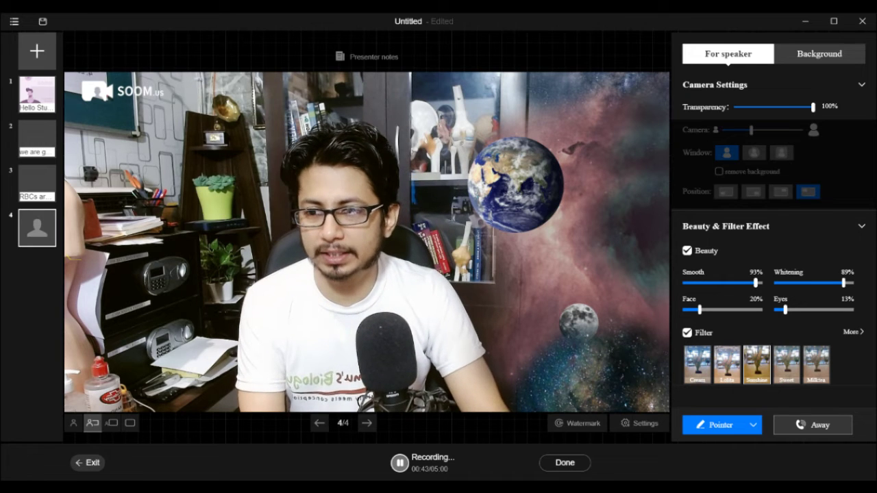
click(819, 54)
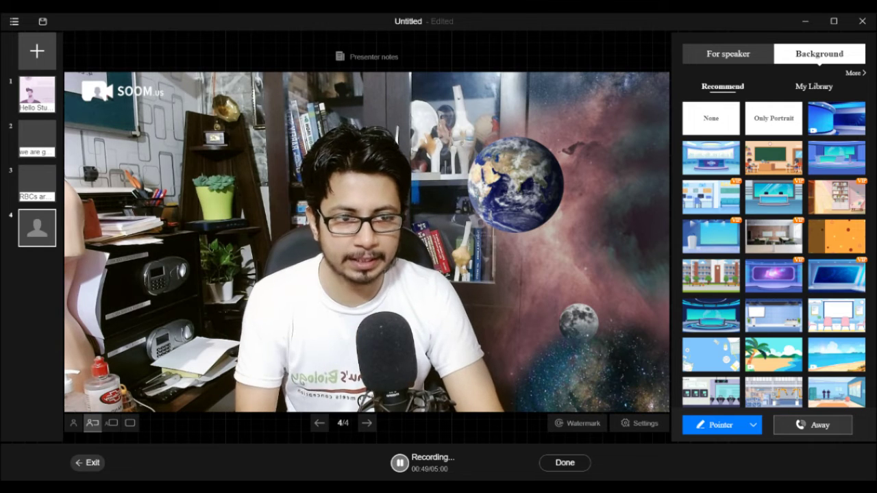
- Try the orange dotted, news desk, school building, blue studio and shopping mall backgrounds behind the speaker in scene 4
click(836, 235)
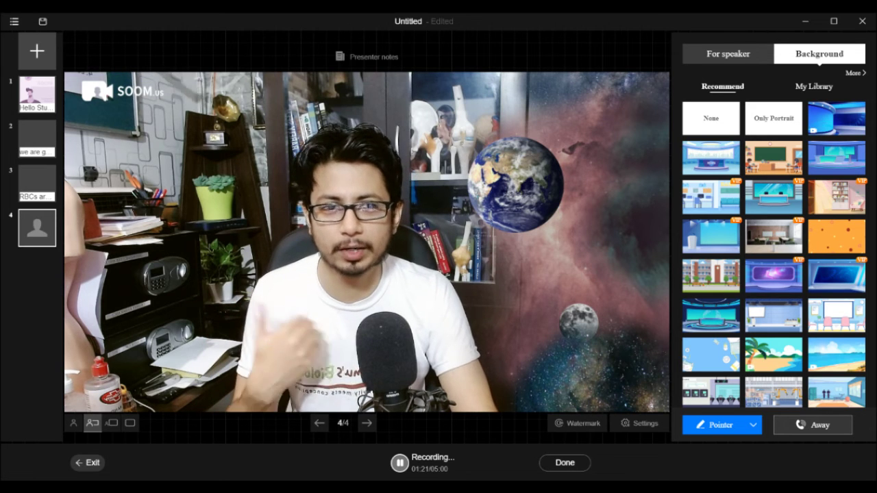
click(837, 236)
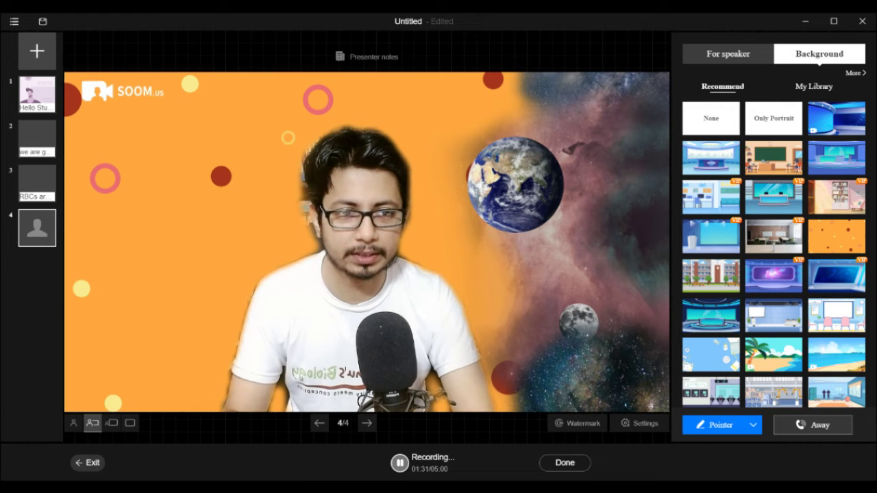
click(773, 197)
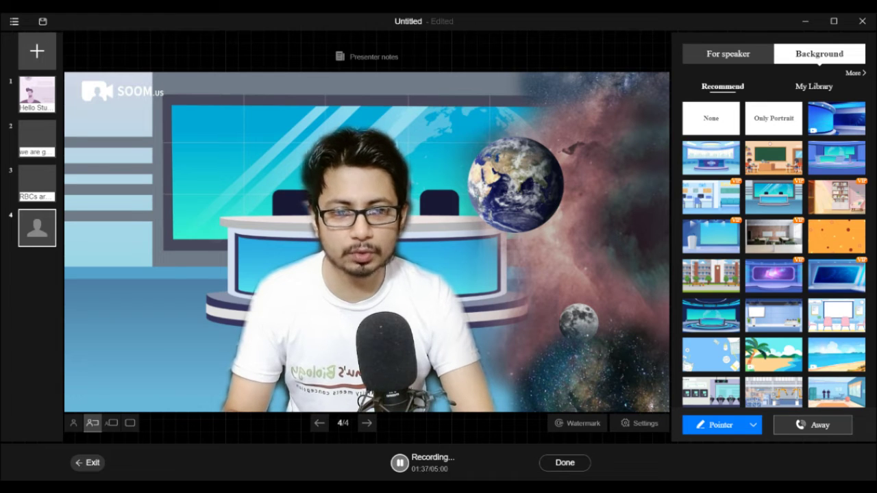
click(712, 276)
scroll(773, 253, down, 2)
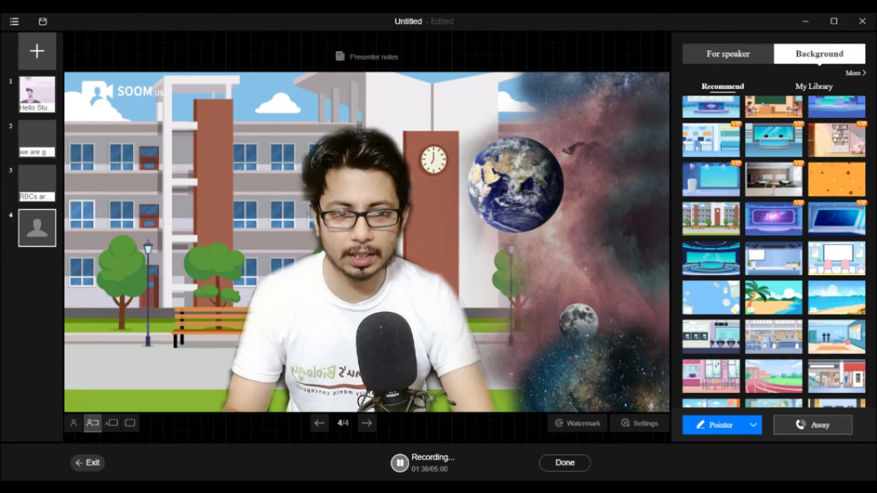
click(711, 259)
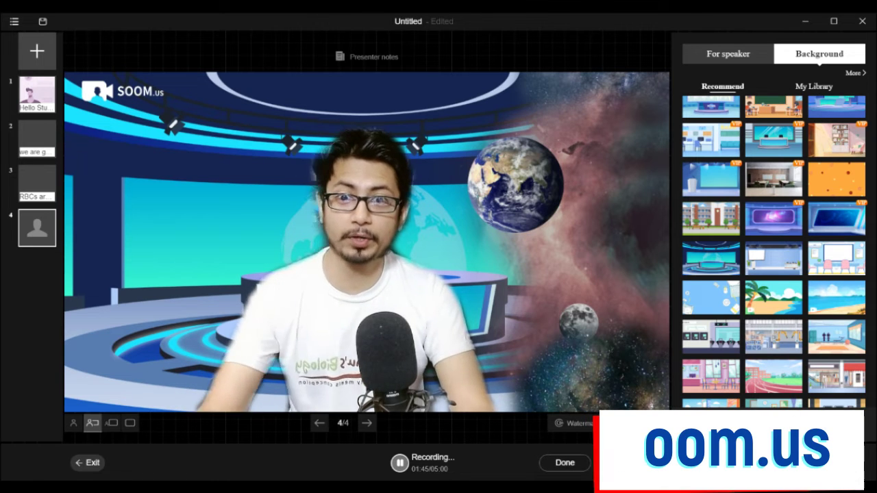
click(837, 375)
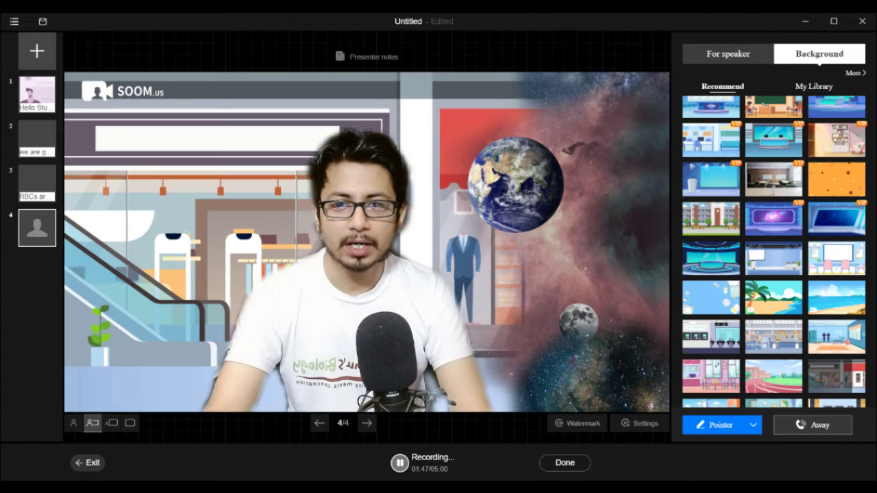
- Try the pink-and-blue gradient, blurred office hall and wall clock backgrounds behind the speaker
scroll(849, 309, down, 3)
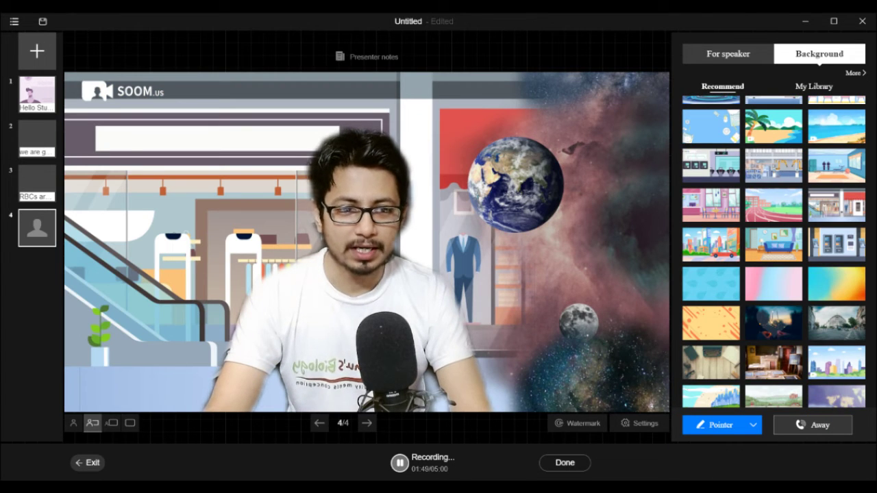
click(773, 284)
scroll(774, 284, down, 2)
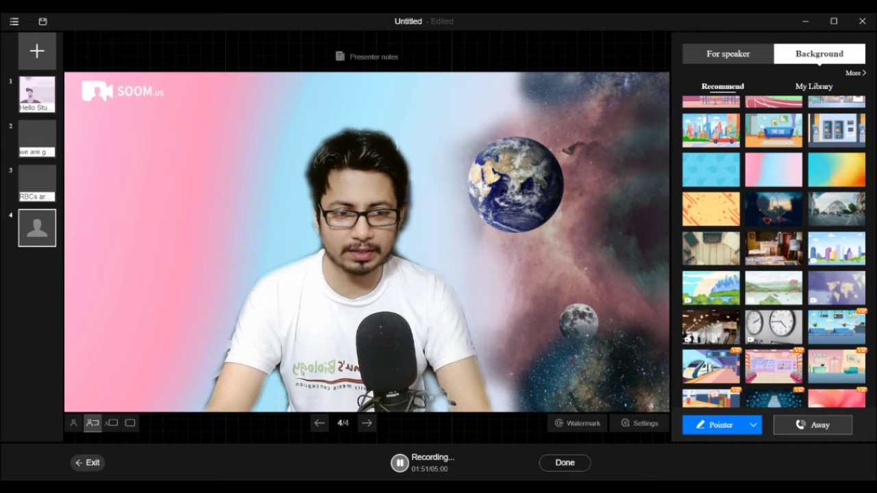
click(710, 327)
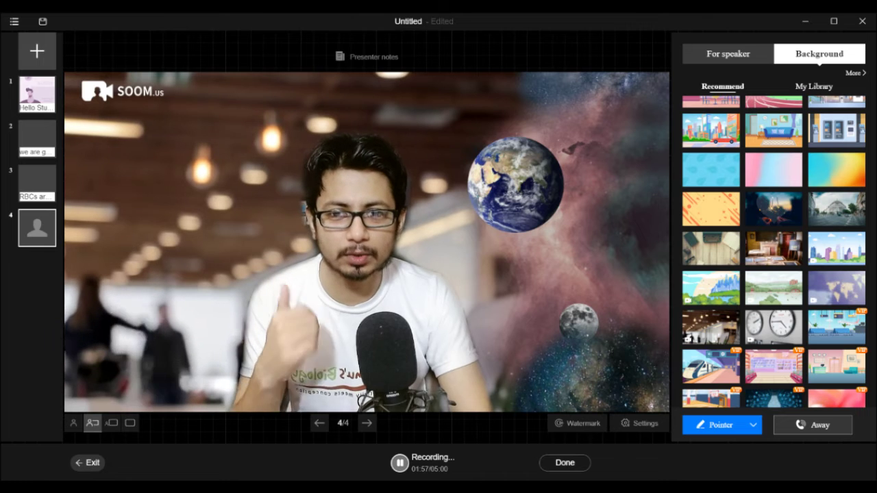
click(773, 327)
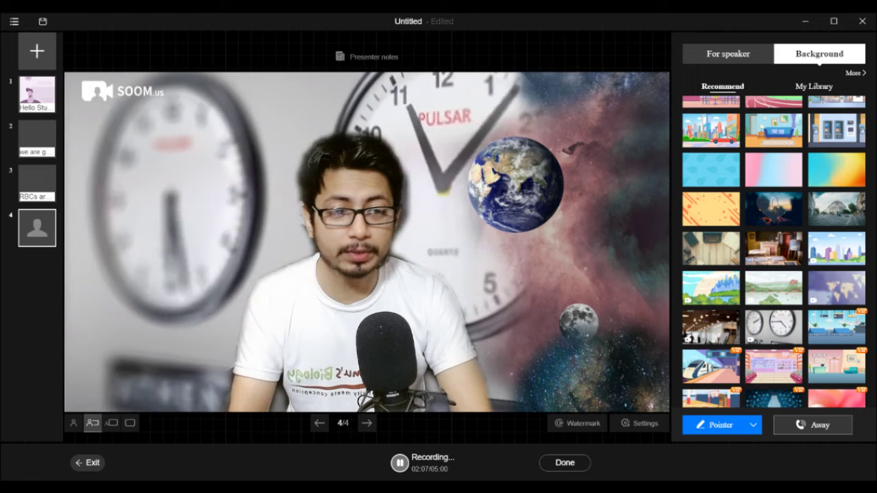
- Try the light bulb, reception room, world map, old classroom and city street backgrounds in scene 4
scroll(773, 353, down, 1)
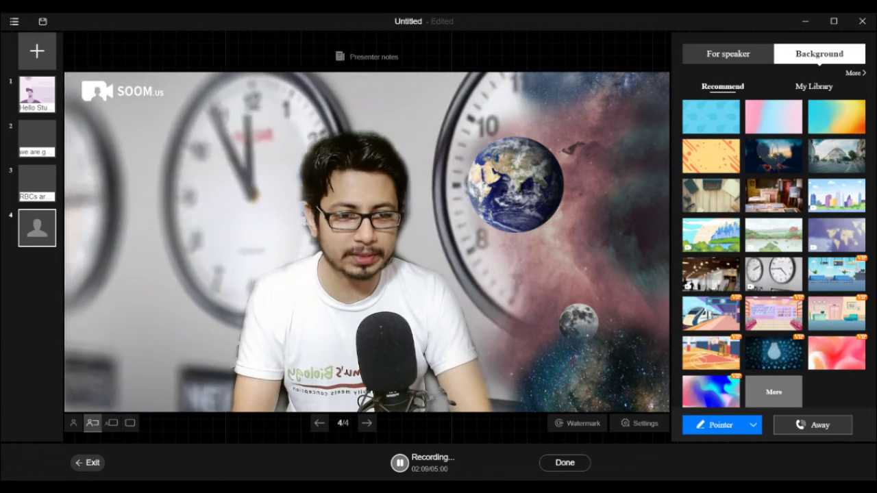
click(774, 352)
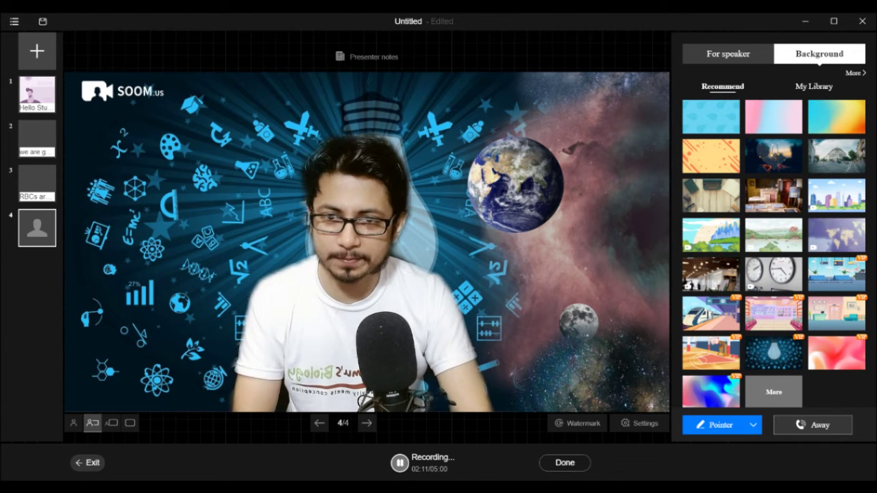
click(836, 314)
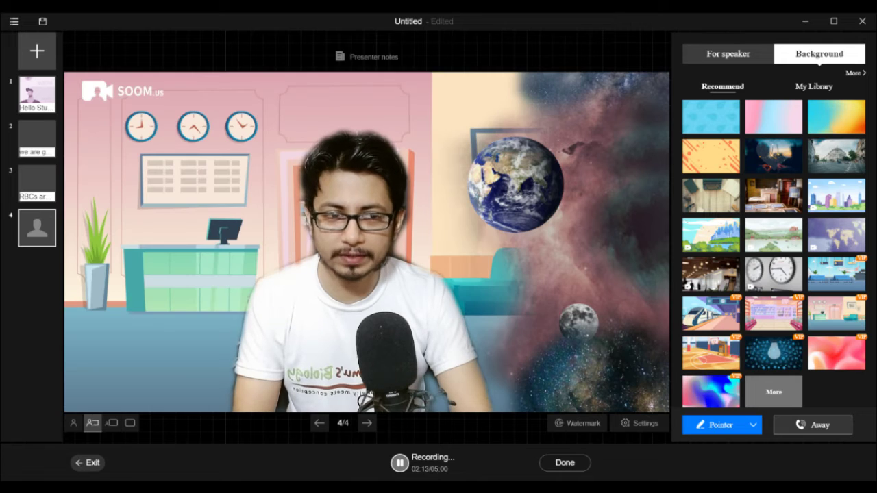
click(837, 235)
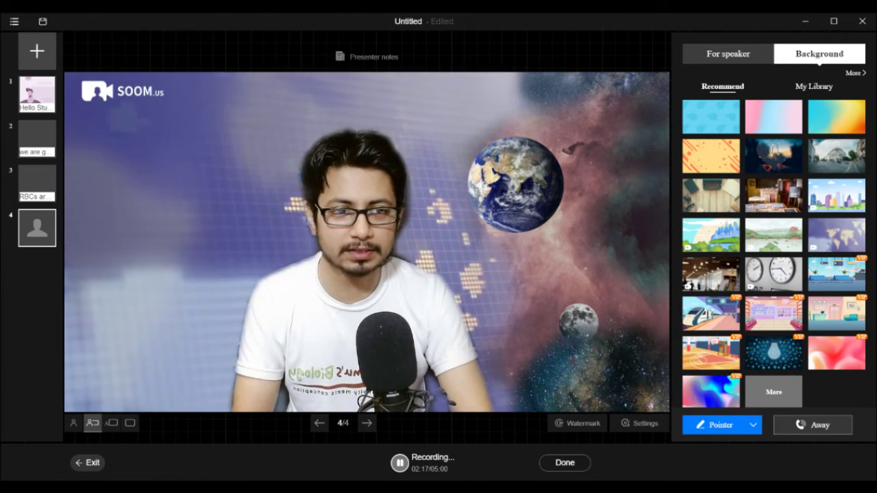
click(773, 196)
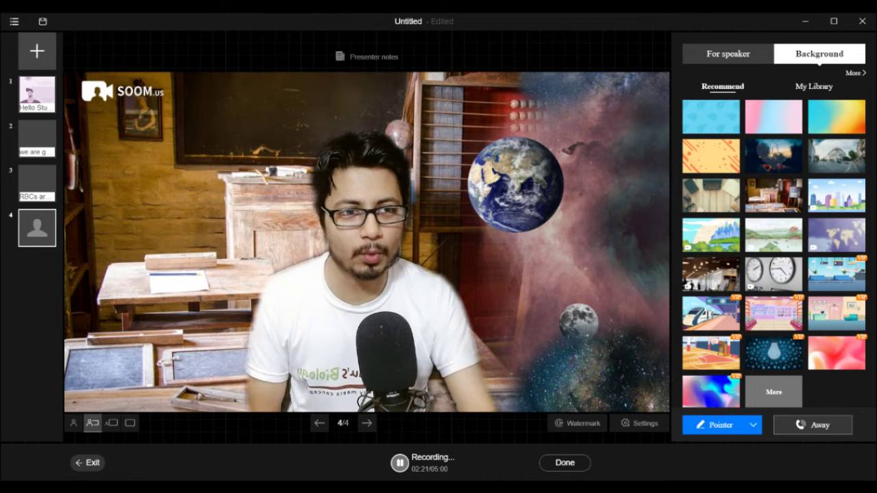
click(837, 157)
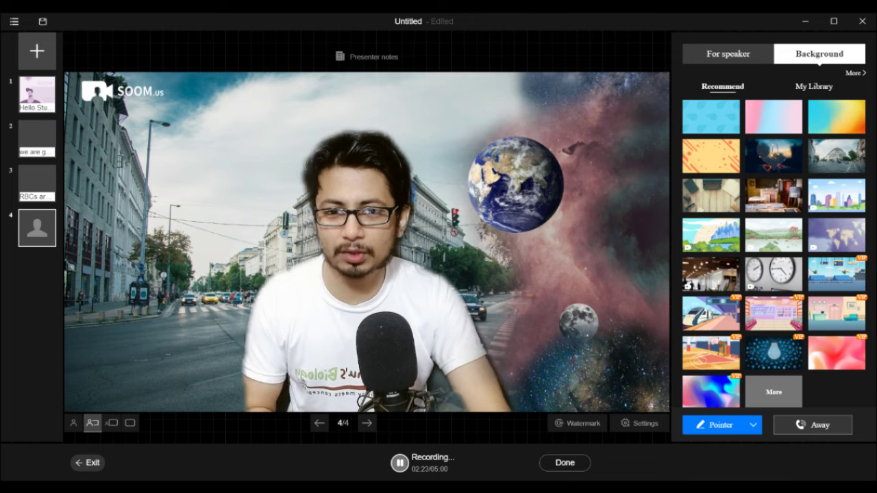
- Apply the blue podium stage background to scene 4 and compare scene layouts, ending on the speaker-only layout
scroll(774, 254, up, 3)
scroll(773, 253, up, 4)
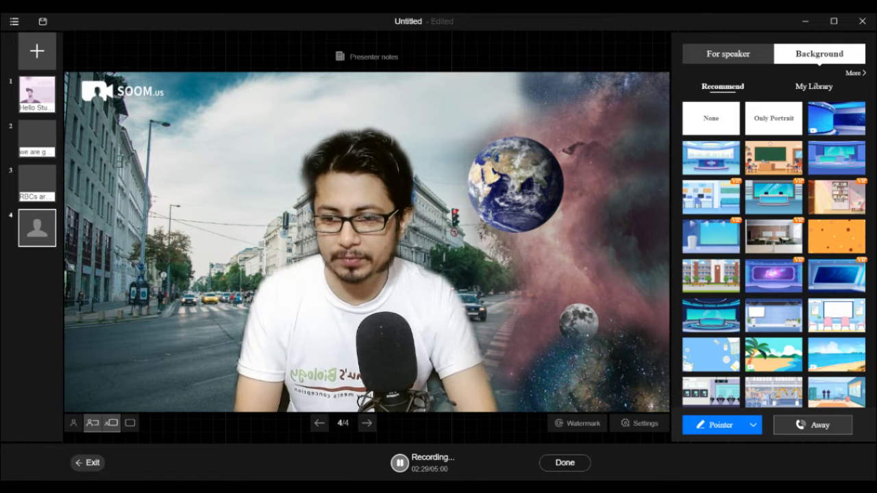
click(110, 423)
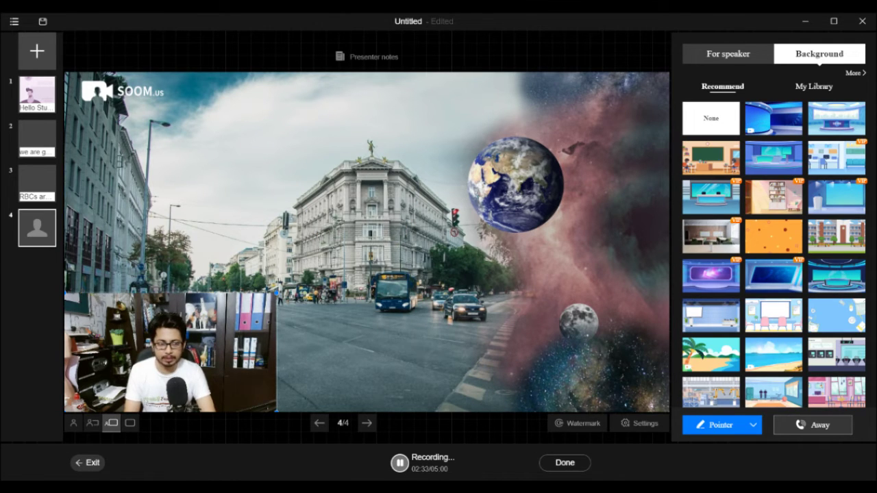
click(836, 197)
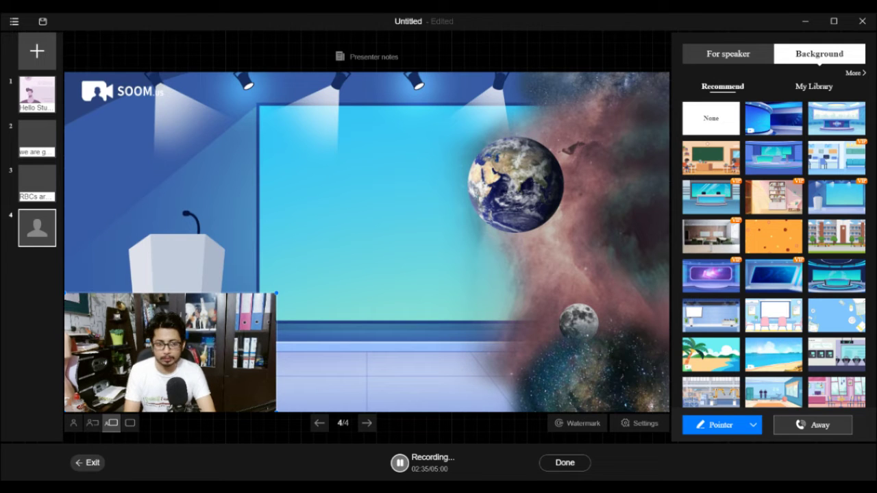
click(92, 423)
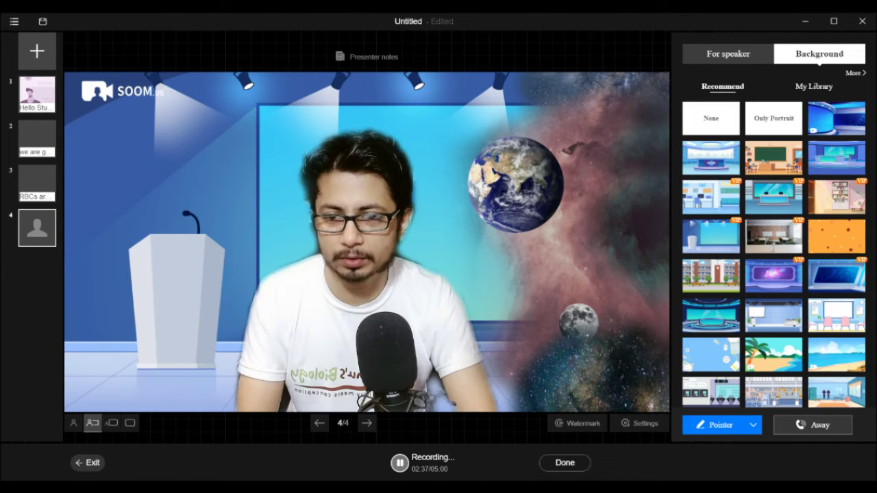
click(73, 423)
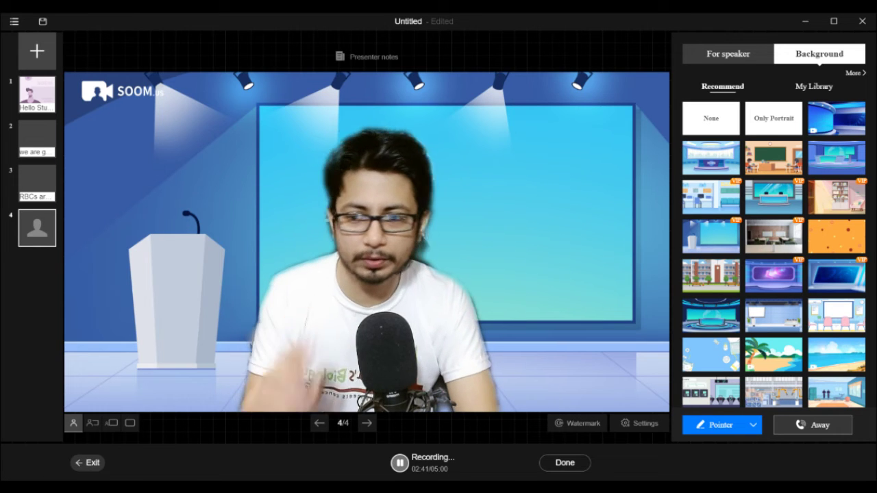
- Switch scene 4 to the layout showing the speaker beside the scene content and apply the brick-walled meeting room background
click(92, 423)
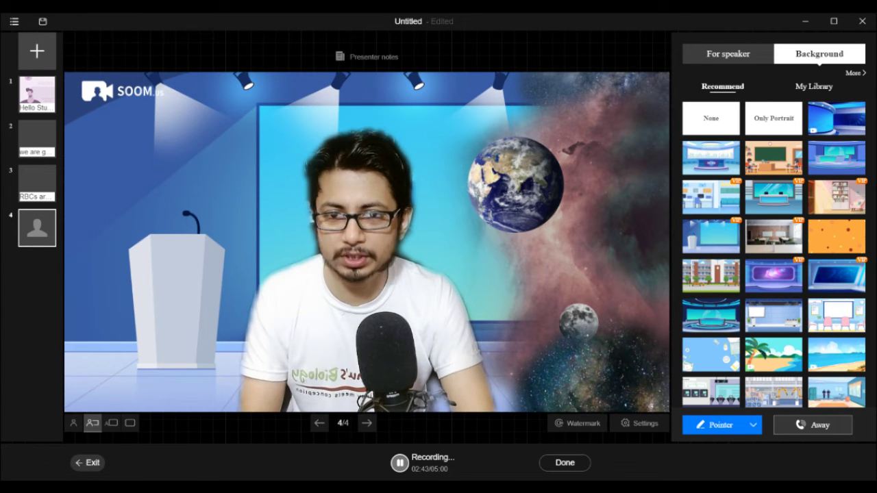
click(773, 236)
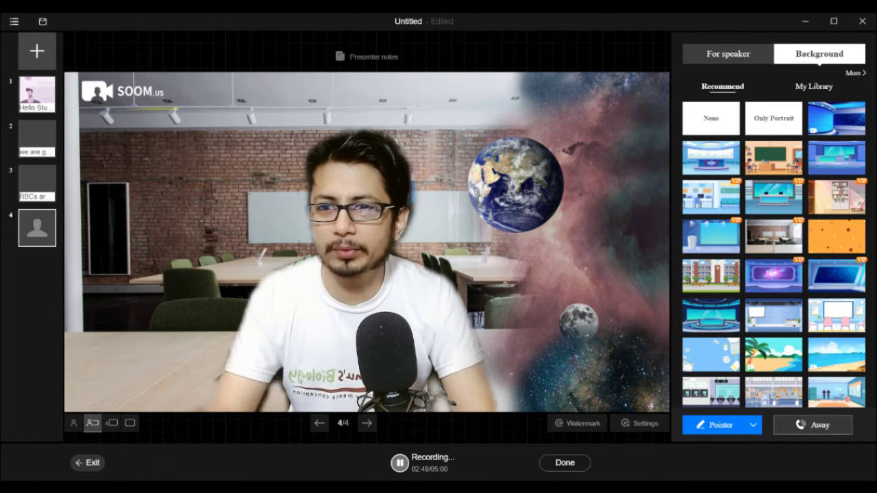
- Try speaker transparency values of 45%, 53% and 63%, then set it back to 100%
click(728, 54)
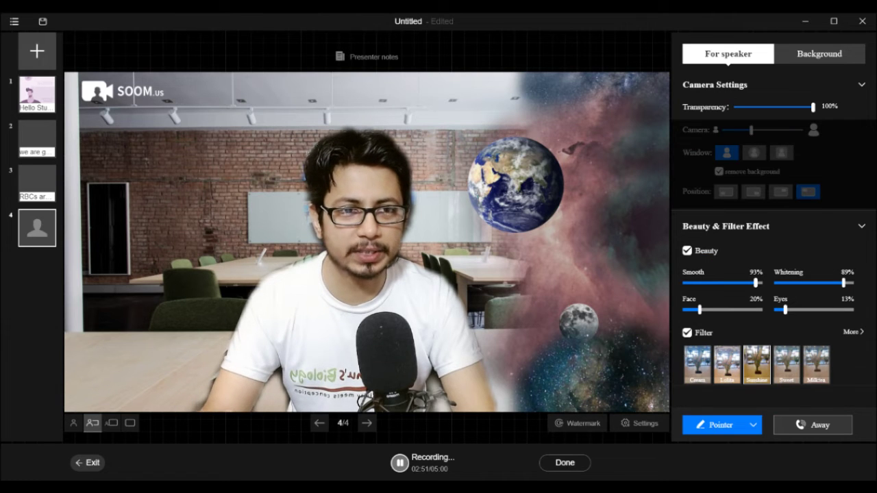
drag(812, 107, 770, 108)
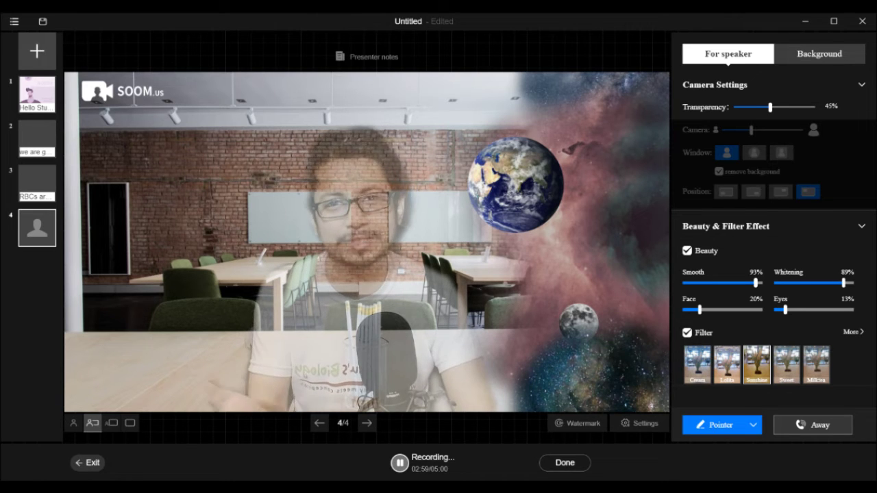
drag(770, 108, 776, 108)
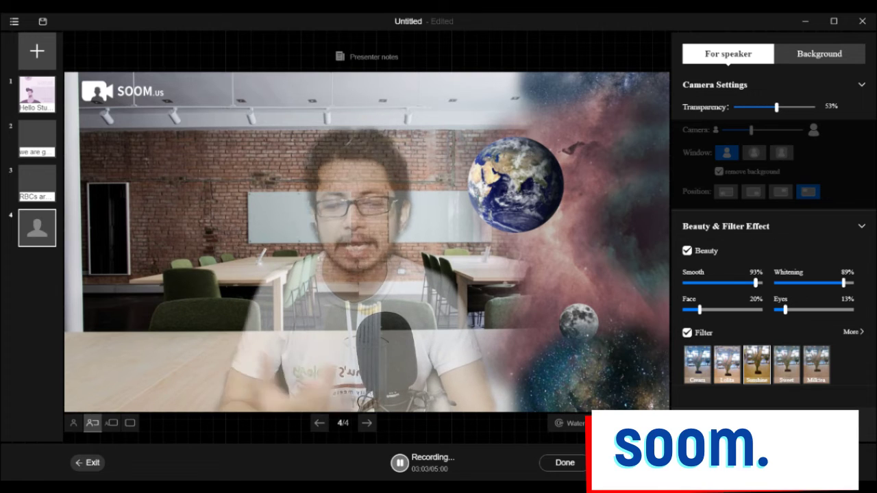
drag(776, 108, 785, 107)
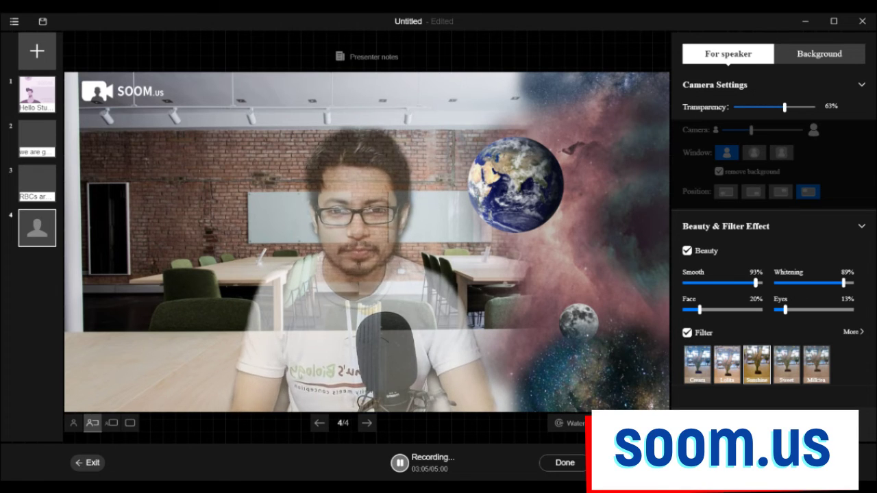
drag(785, 108, 813, 107)
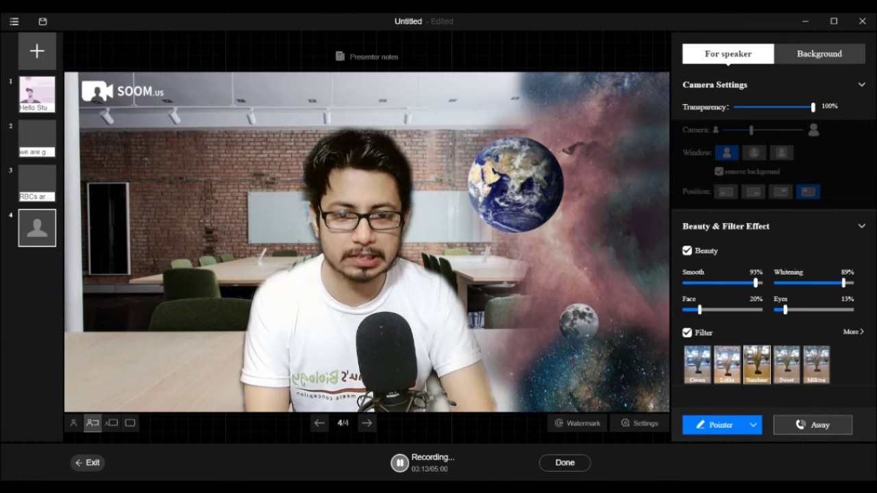
- Examine the watermark type and position options for the video, then close them
click(578, 423)
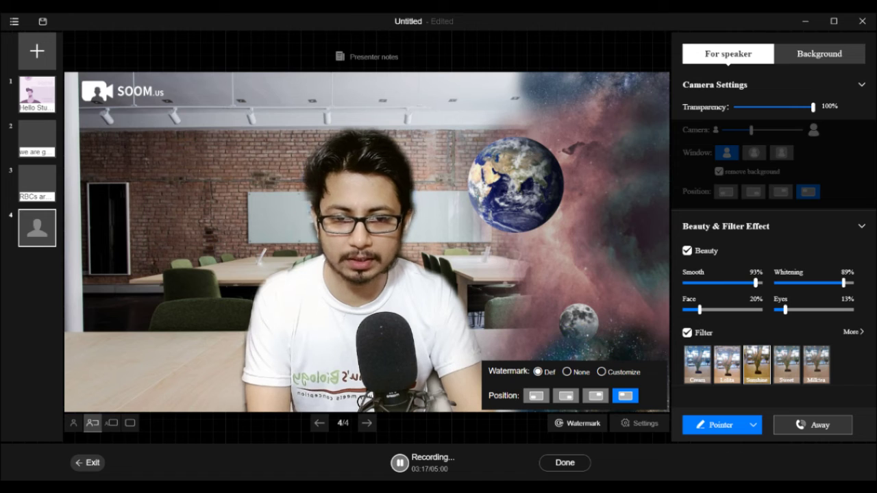
click(577, 424)
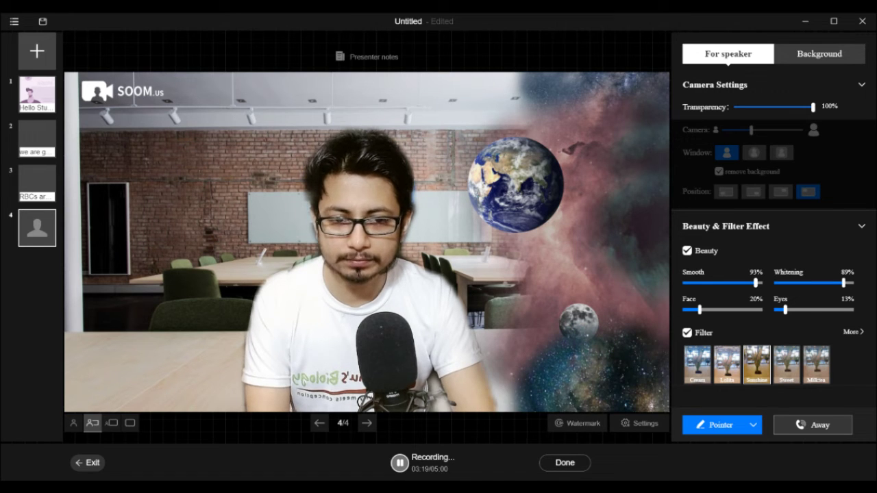
click(578, 423)
click(578, 424)
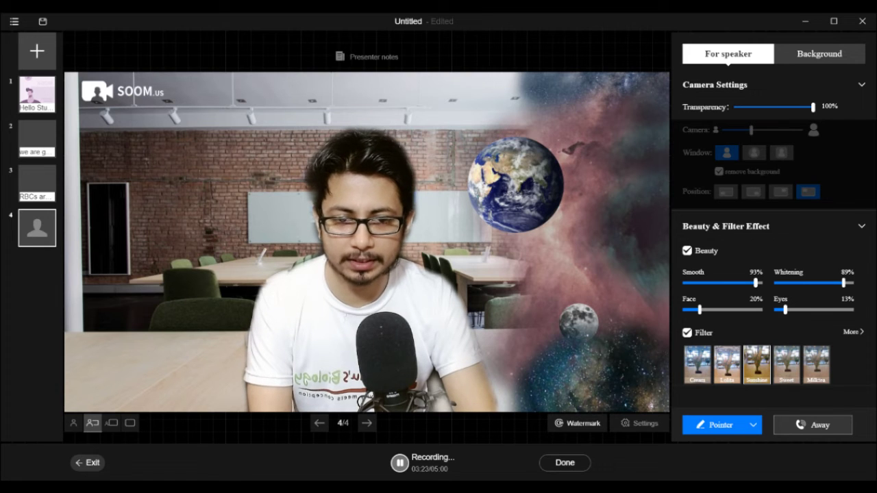
click(578, 423)
click(577, 423)
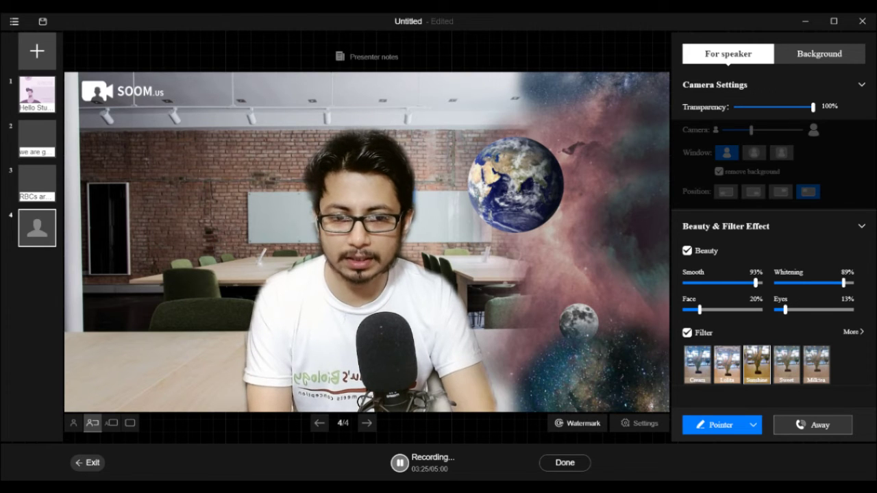
click(578, 423)
click(578, 424)
click(578, 424)
key(Escape)
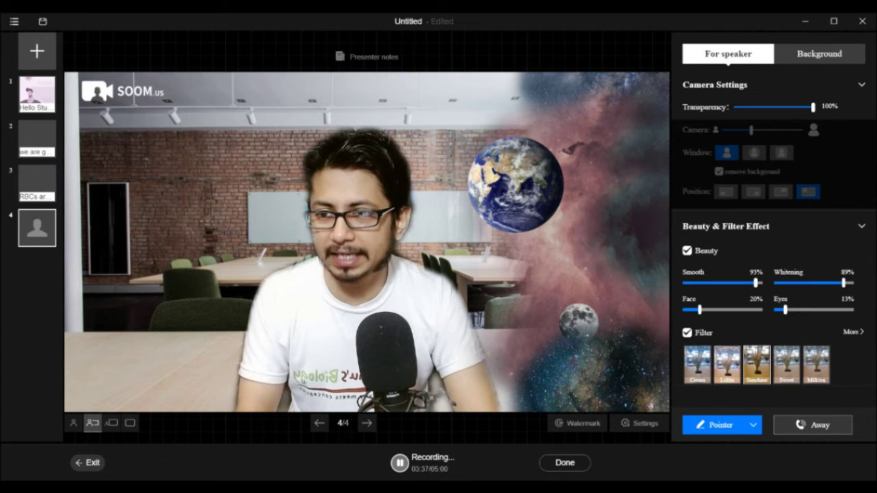
- Go back through scene 3 to scene 2, then pause and finish the recording
click(37, 183)
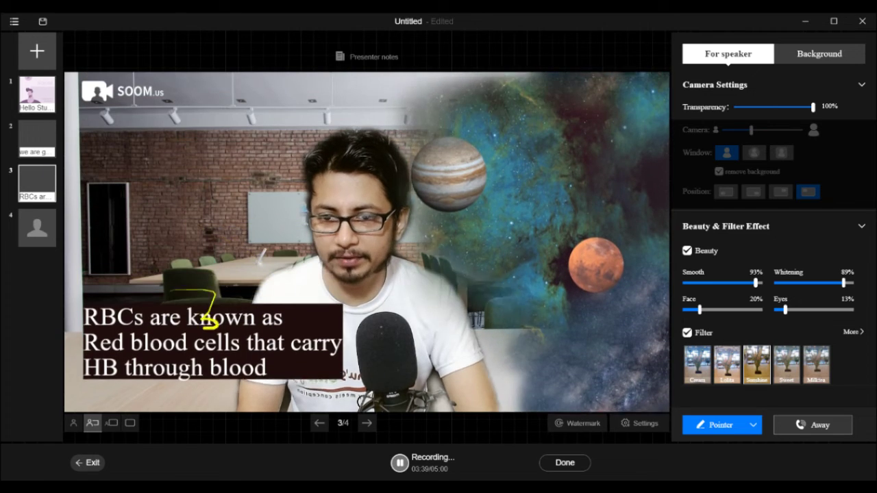
click(37, 139)
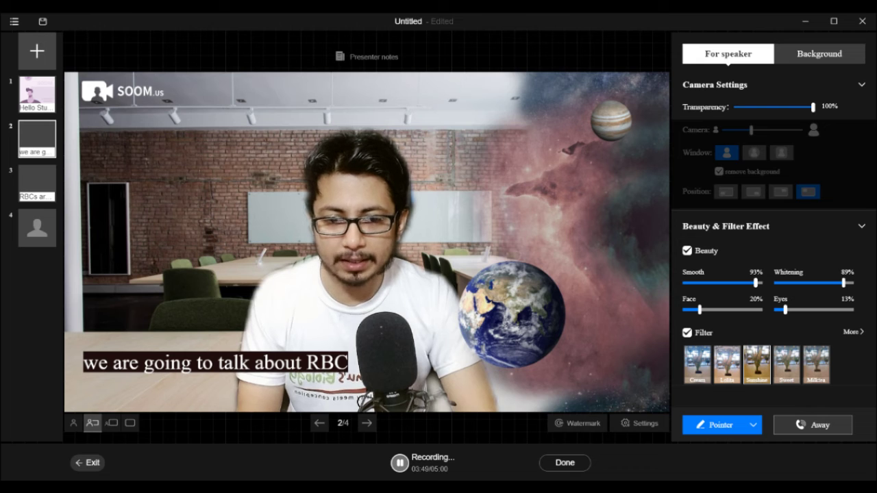
click(400, 463)
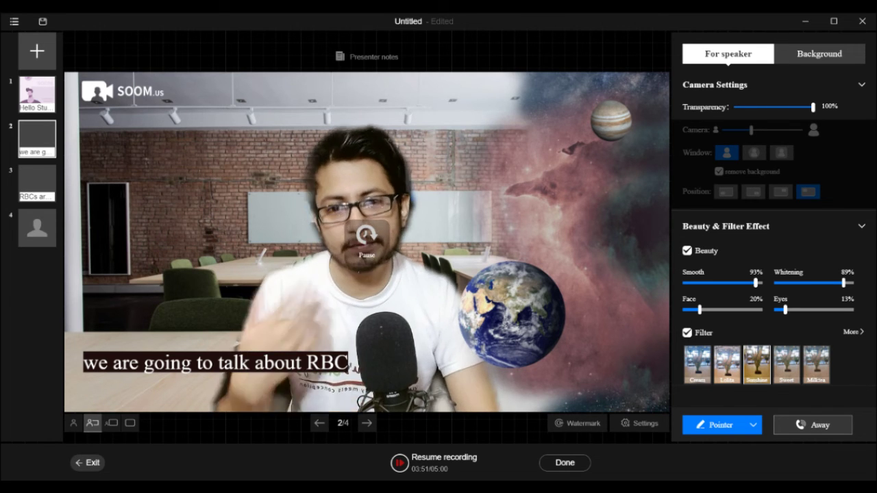
click(575, 424)
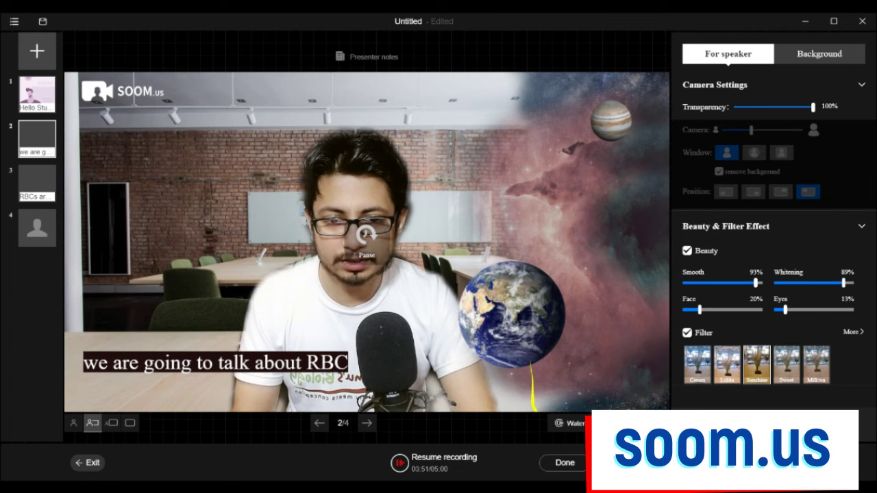
click(564, 463)
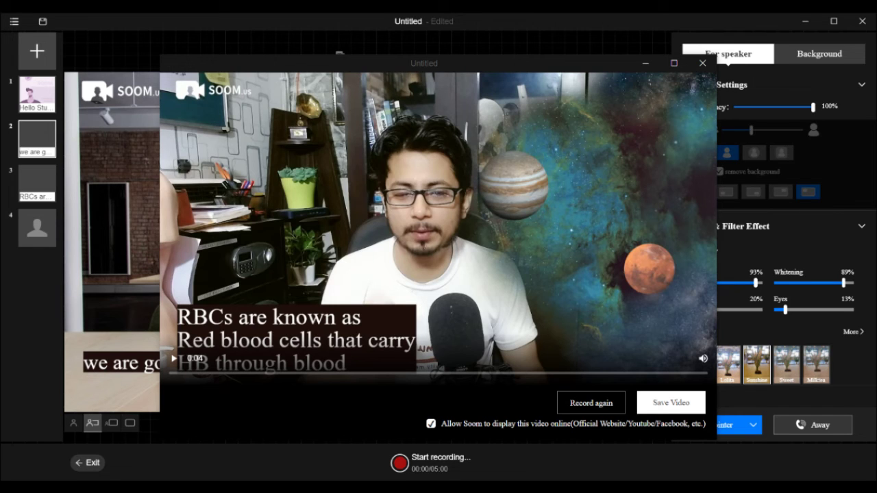
- Disallow Soom from displaying the video online and save it in the Documents folder as "soom us video 1"
click(431, 424)
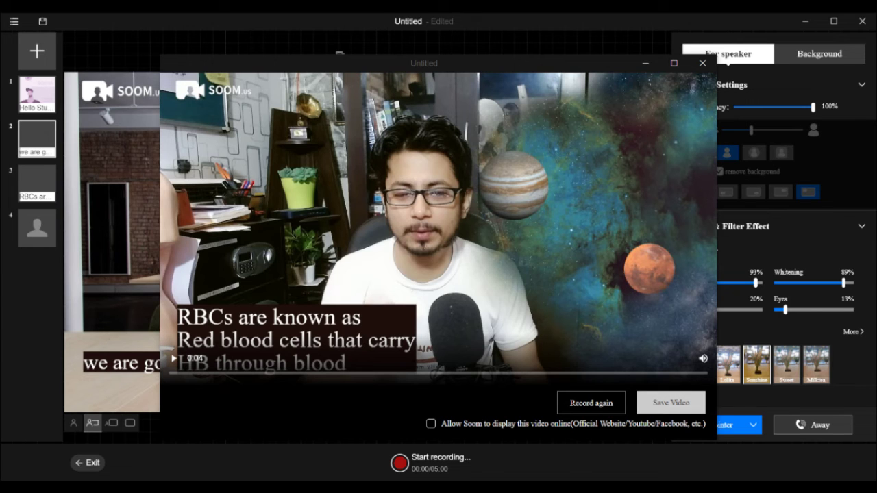
click(671, 403)
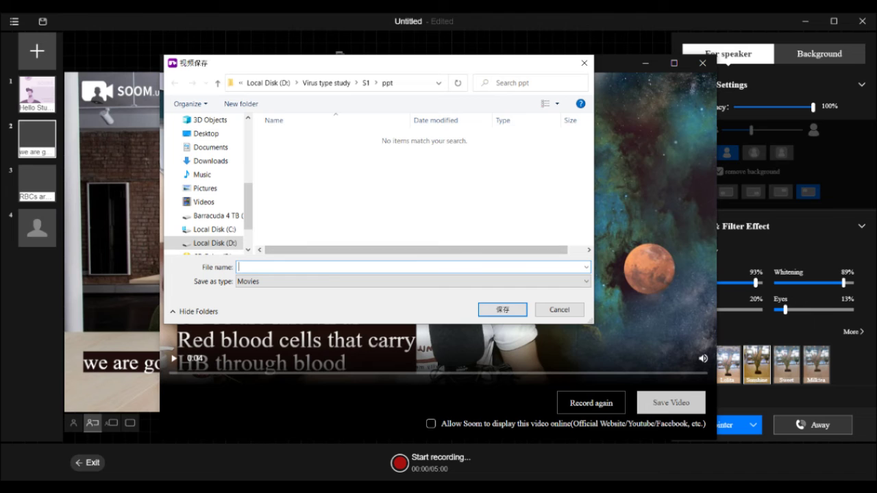
click(210, 147)
click(412, 267)
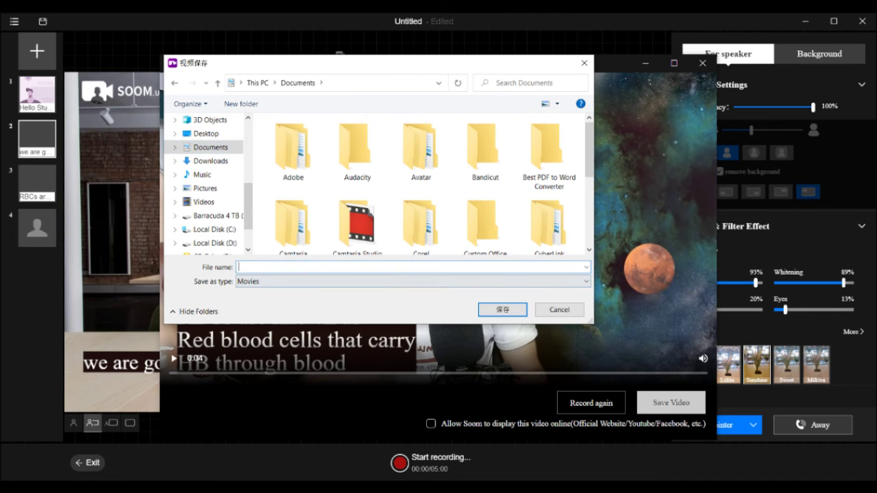
text(soom us video 1)
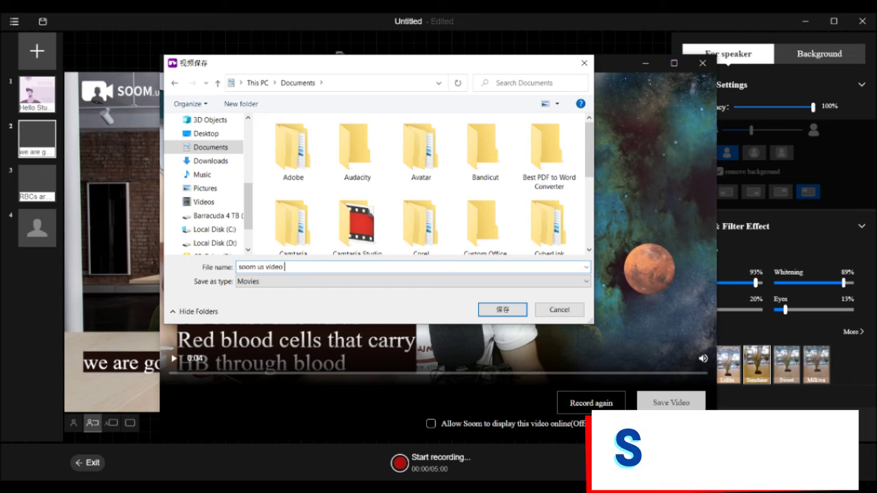